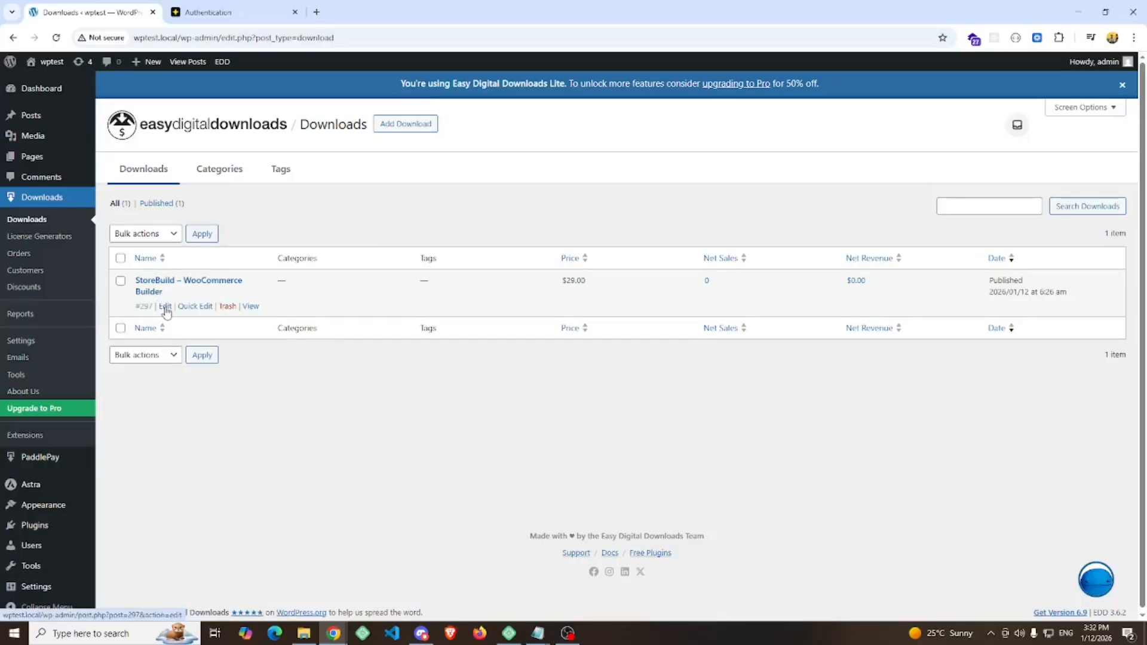
Open the StoreBuild – WooCommerce Builder download for editing and review its price and Paddle connection settings.
left_click(166, 307)
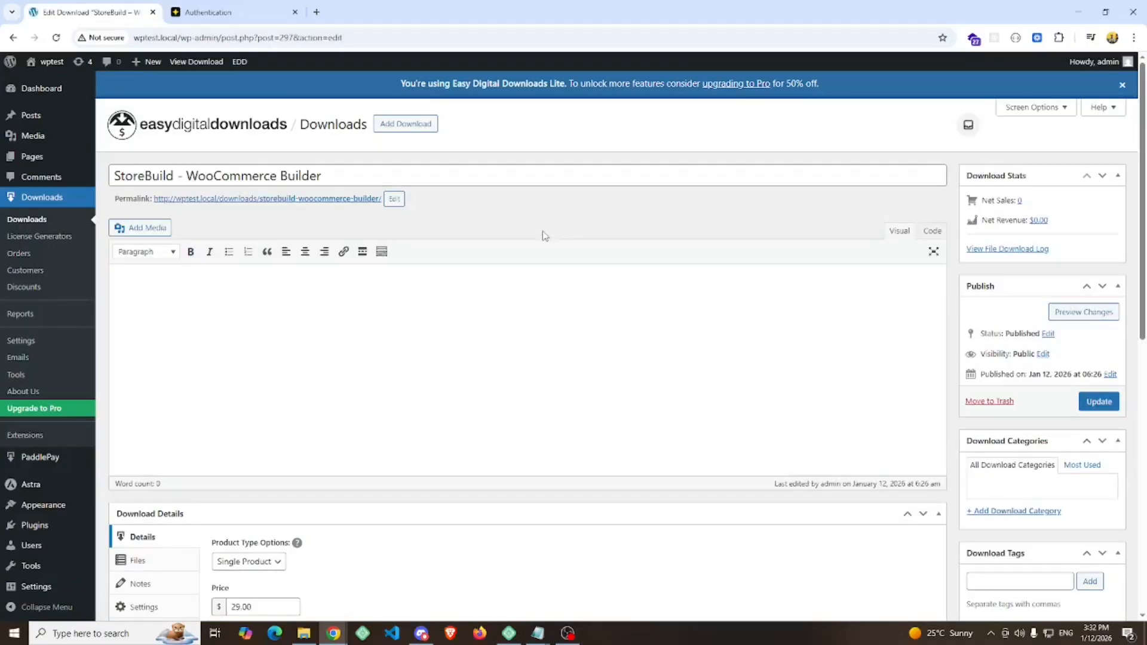
scroll(544, 227, "down", 2)
scroll(543, 227, "down", 3)
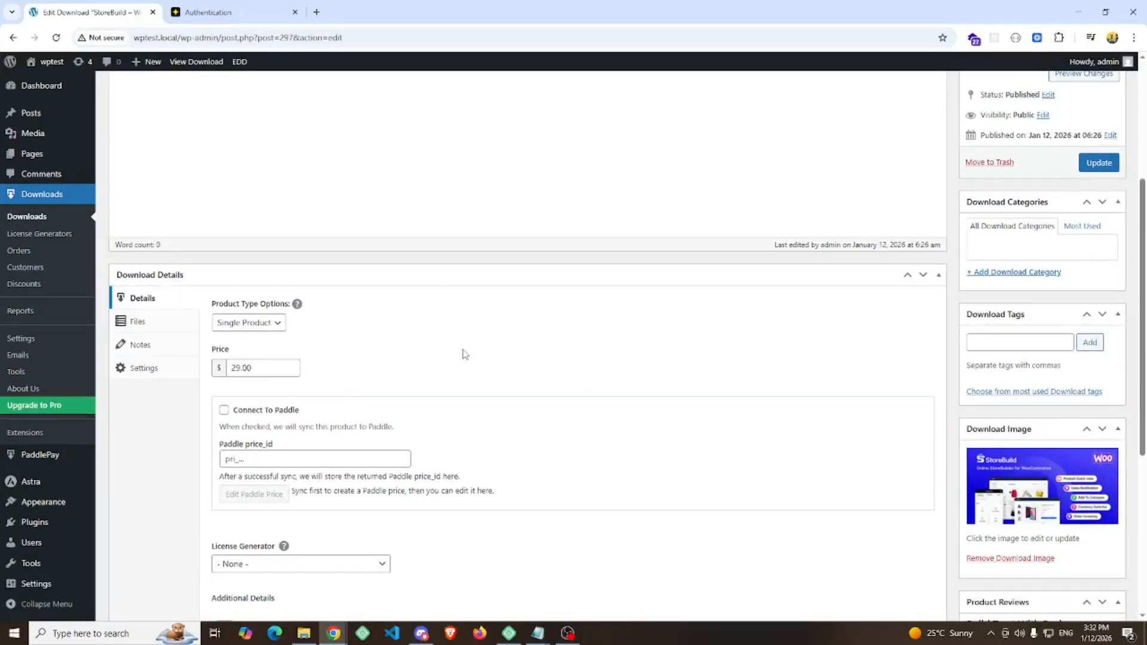
scroll(460, 349, "down", 2)
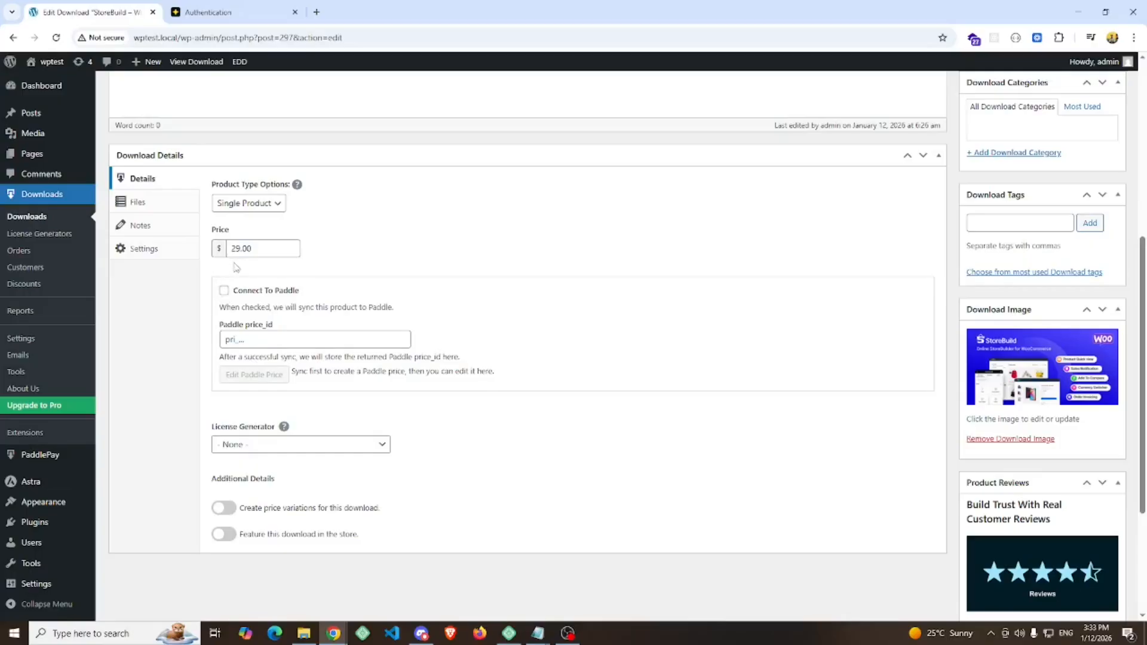
left_click_drag(263, 249, 228, 249)
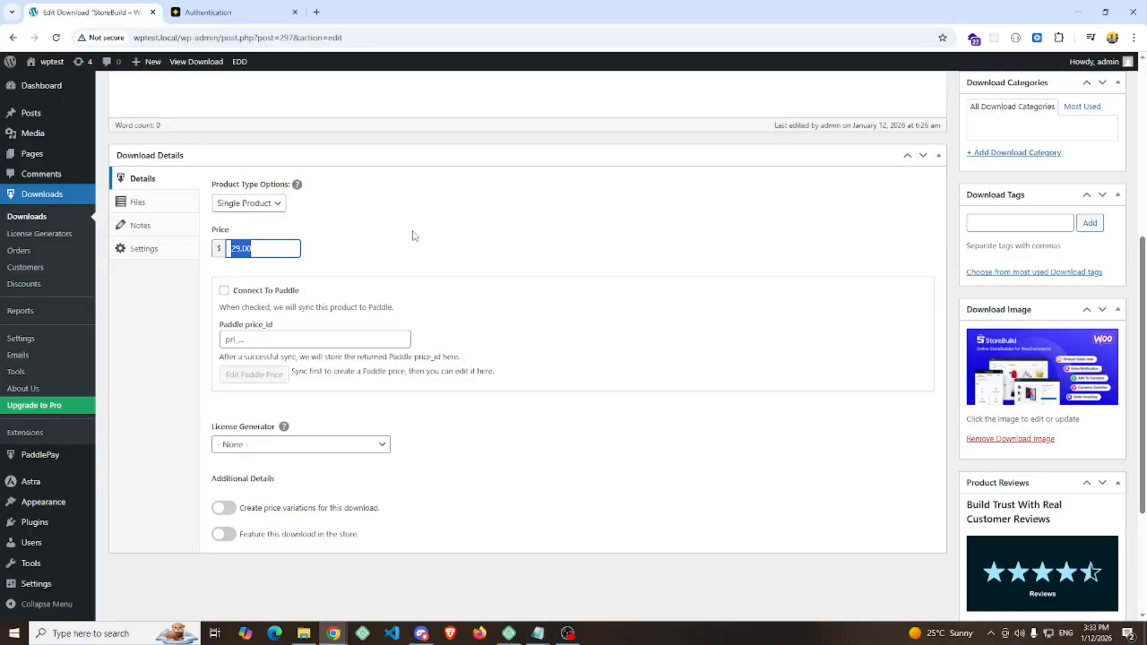
left_click(418, 248)
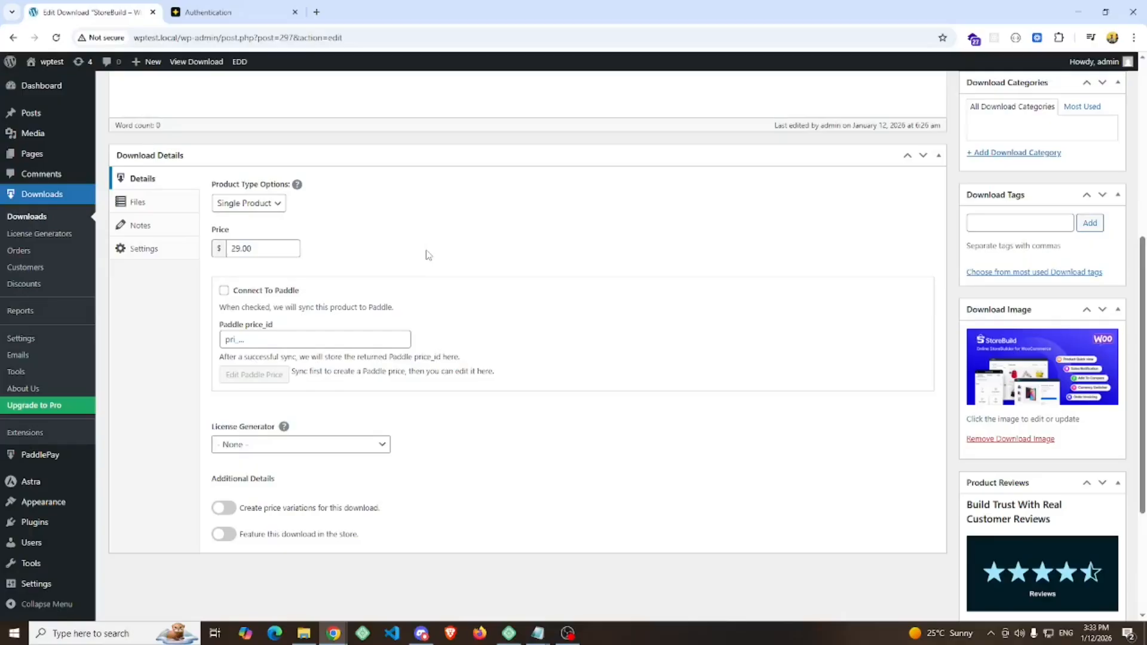
scroll(956, 337, "up", 4)
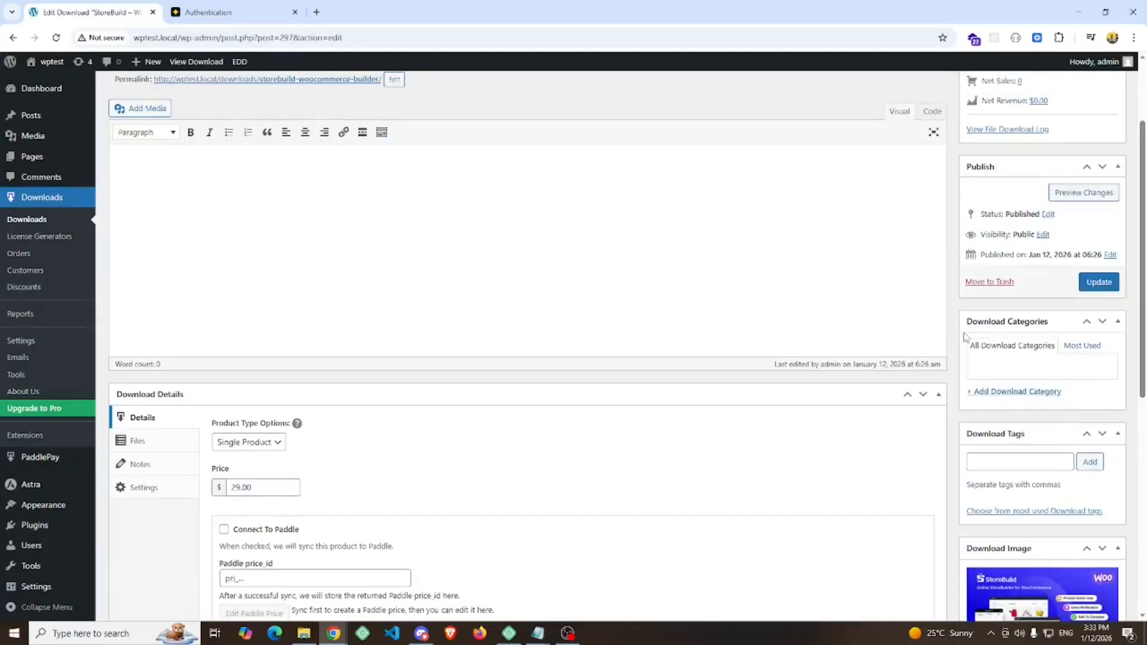
scroll(651, 316, "down", 4)
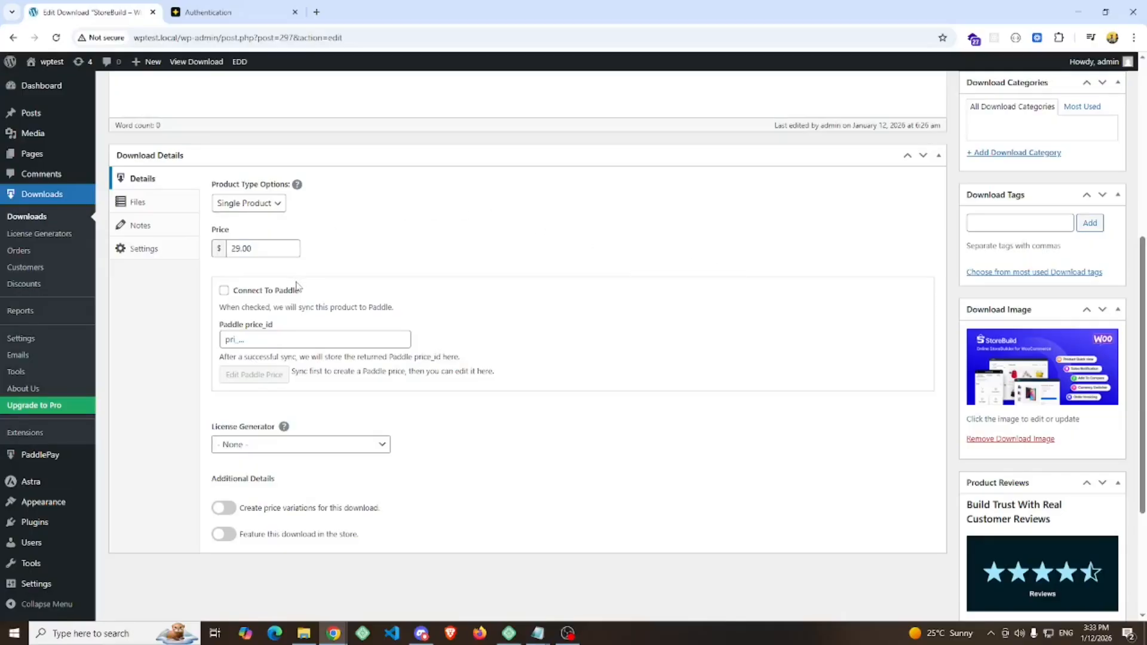
Connect the download to Paddle so it syncs a Paddle price ID, and update the download.
left_click(224, 293)
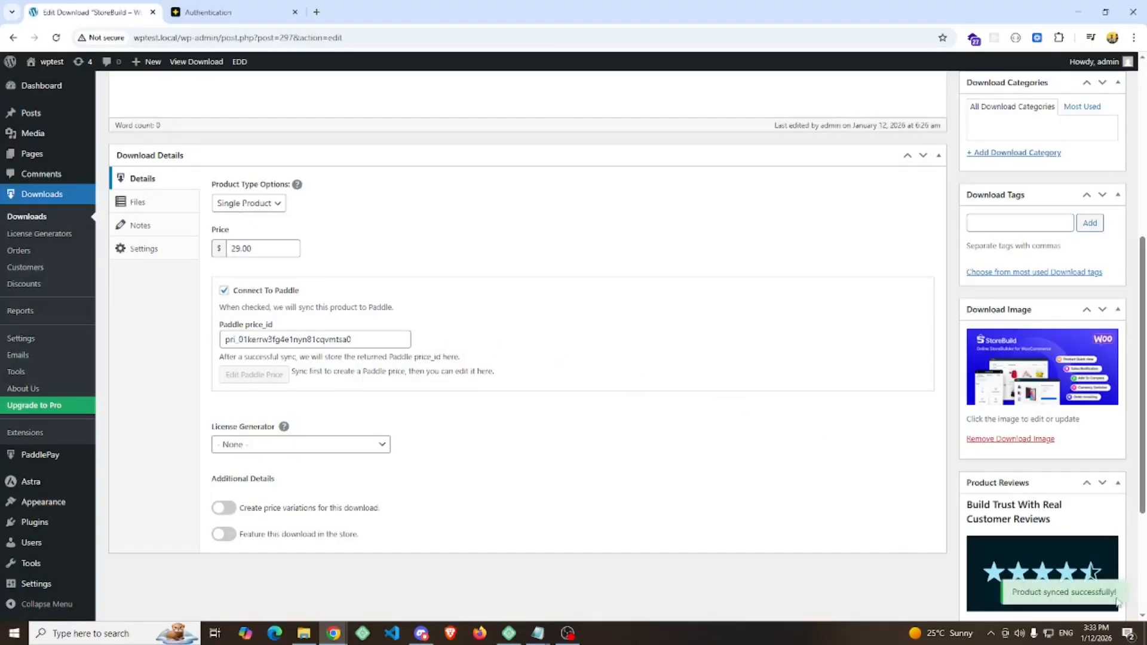
left_click_drag(359, 341, 180, 343)
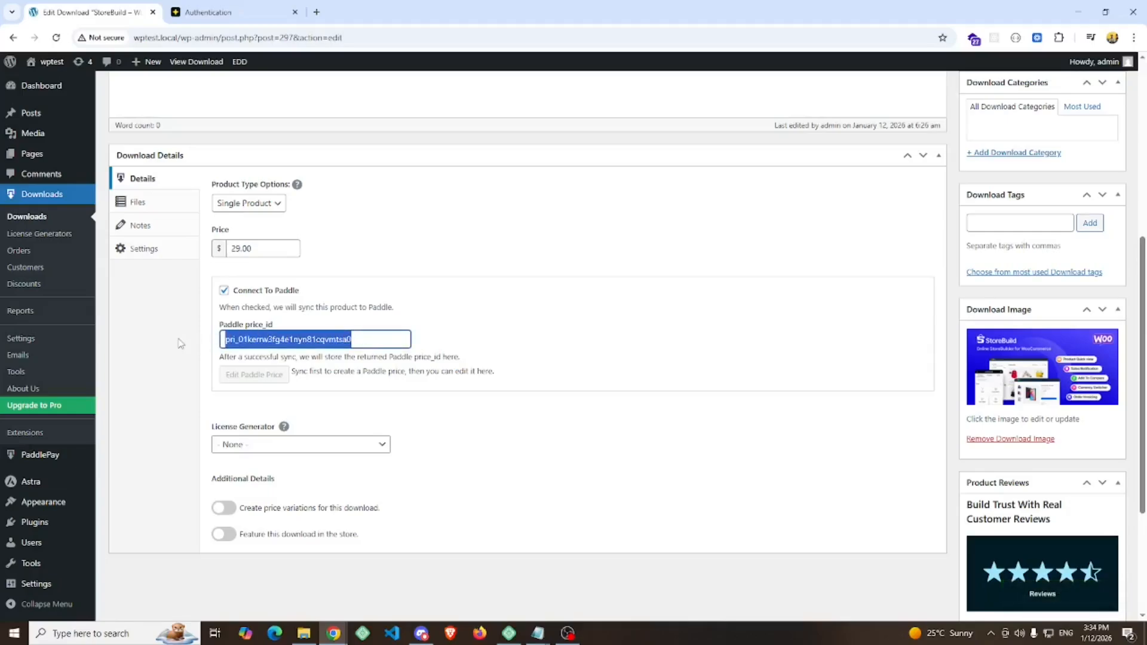
left_click(581, 315)
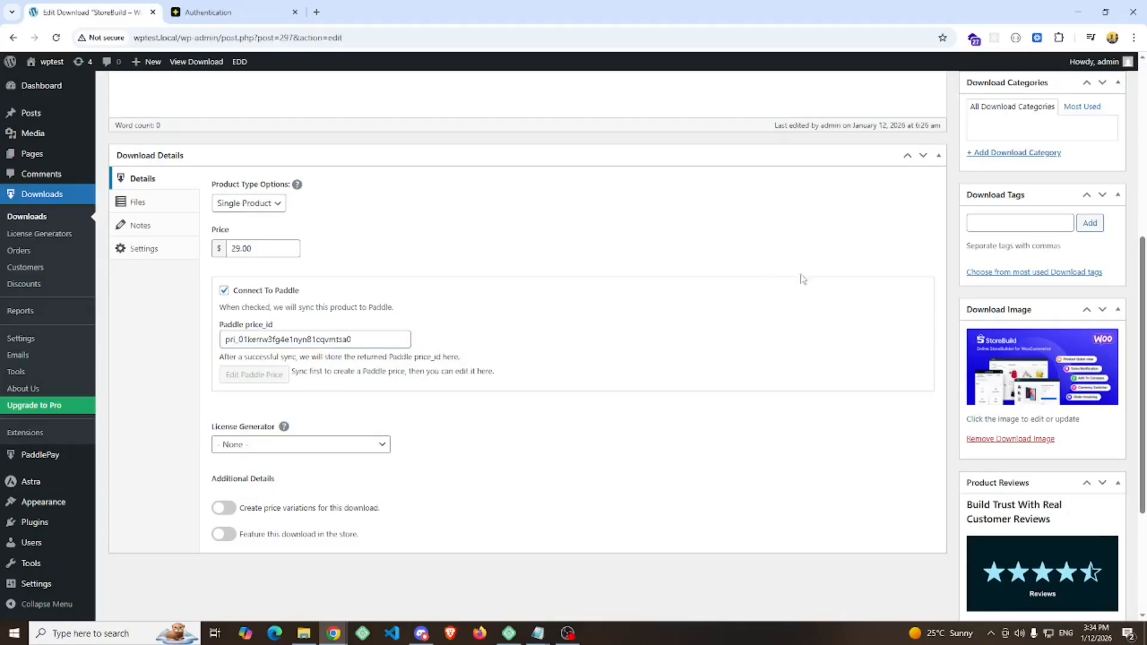
scroll(802, 279, "up", 5)
left_click(1099, 342)
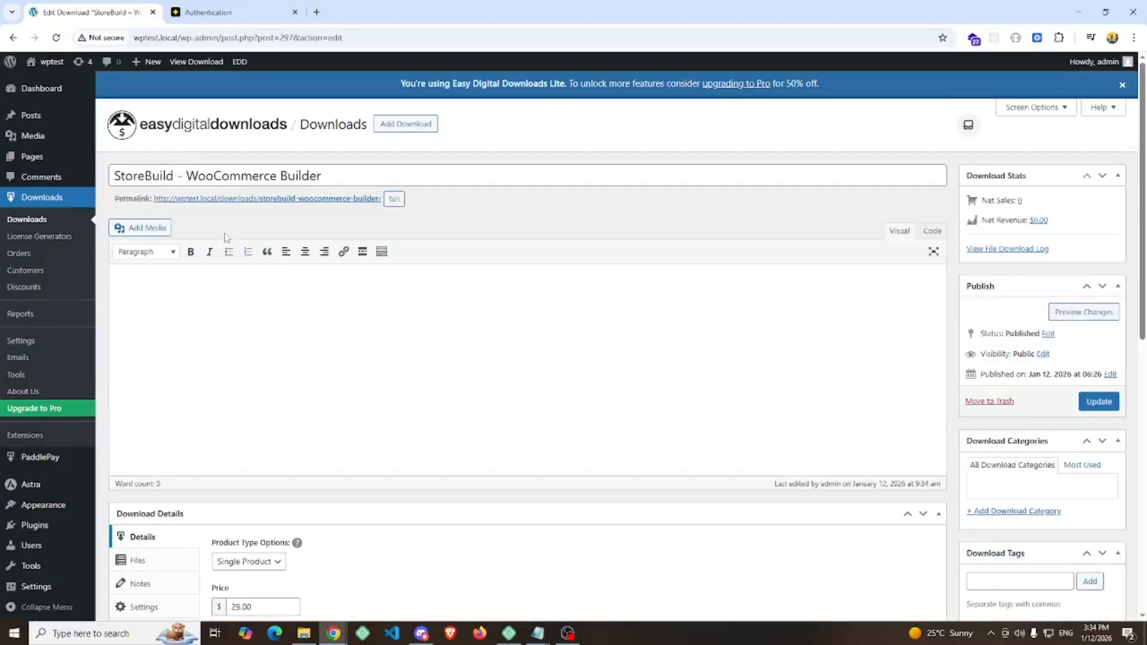
Switch to the Paddle dashboard and open the StoreBuild - WooCommerce Builder product from the catalog to check its price.
left_click(221, 13)
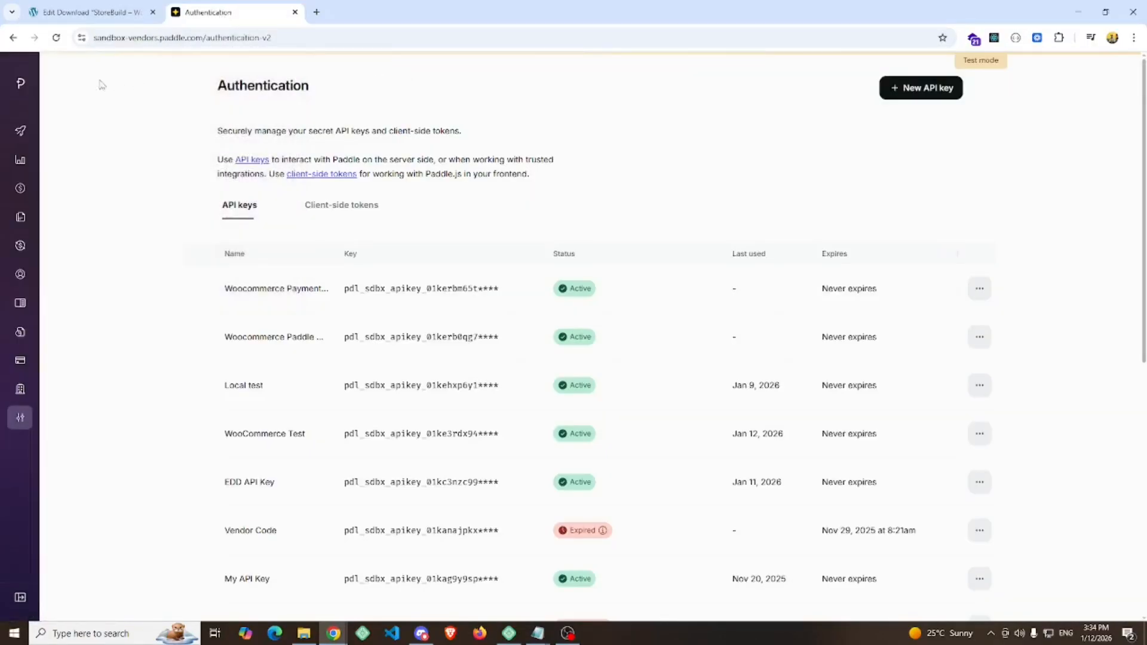
mouse_move(57, 80)
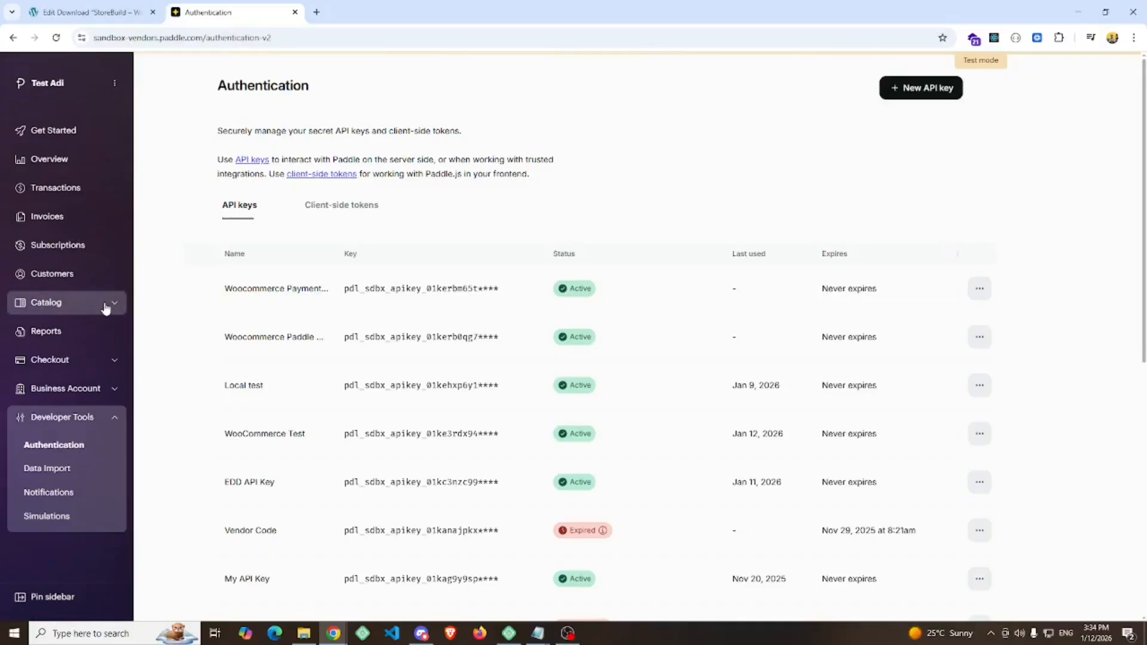
left_click(99, 306)
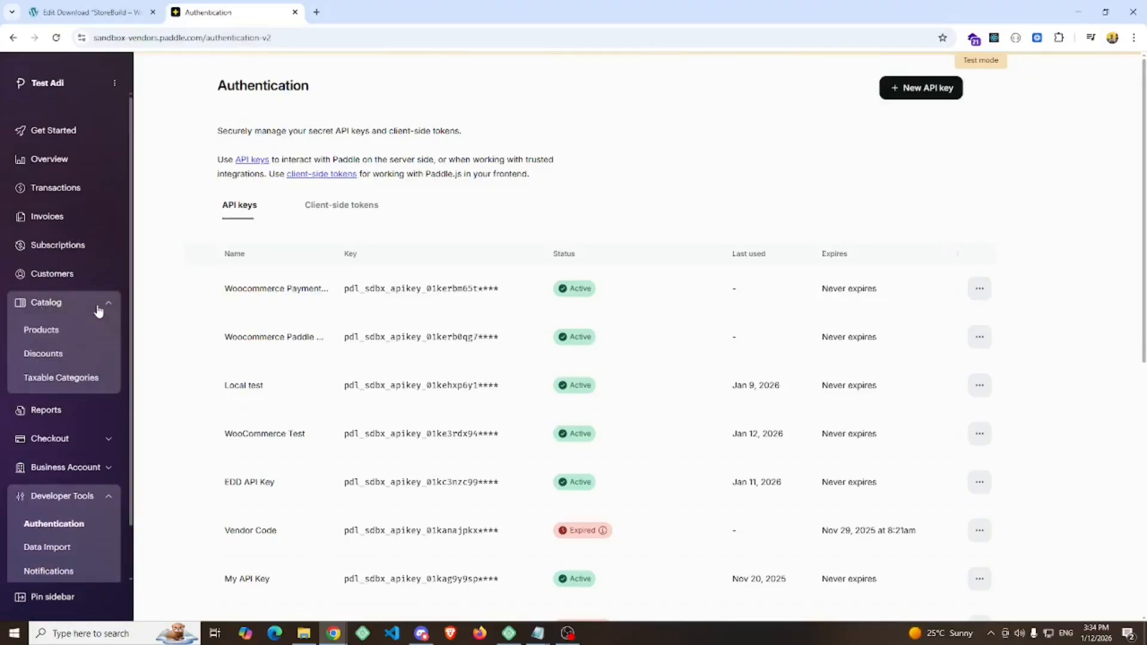
left_click(49, 338)
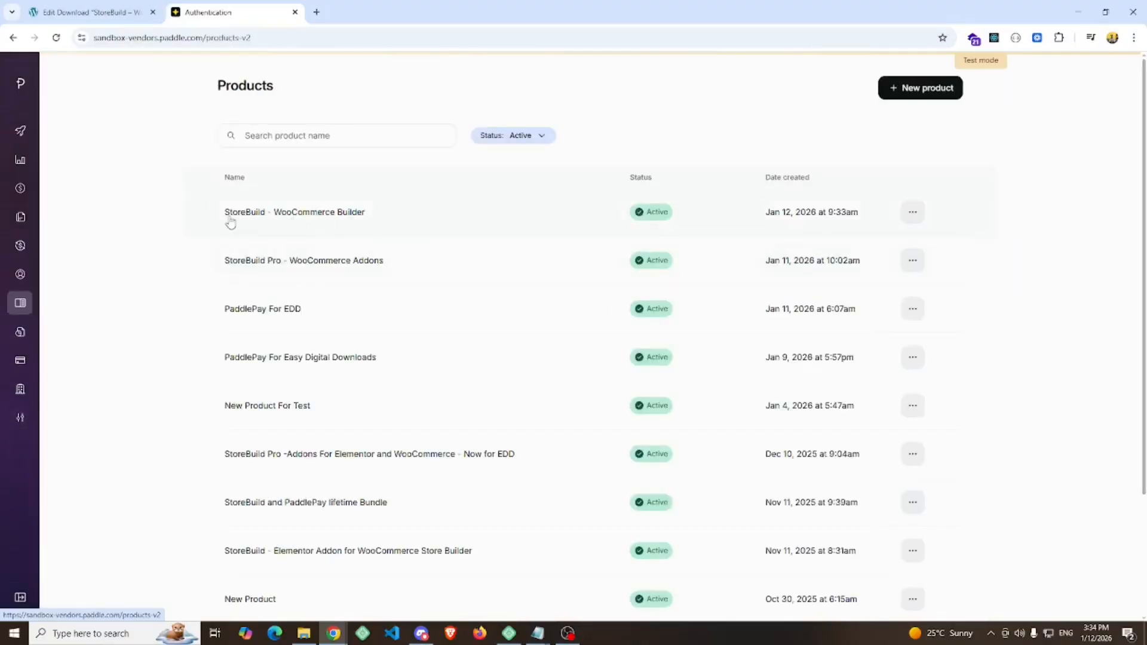
left_click(397, 214)
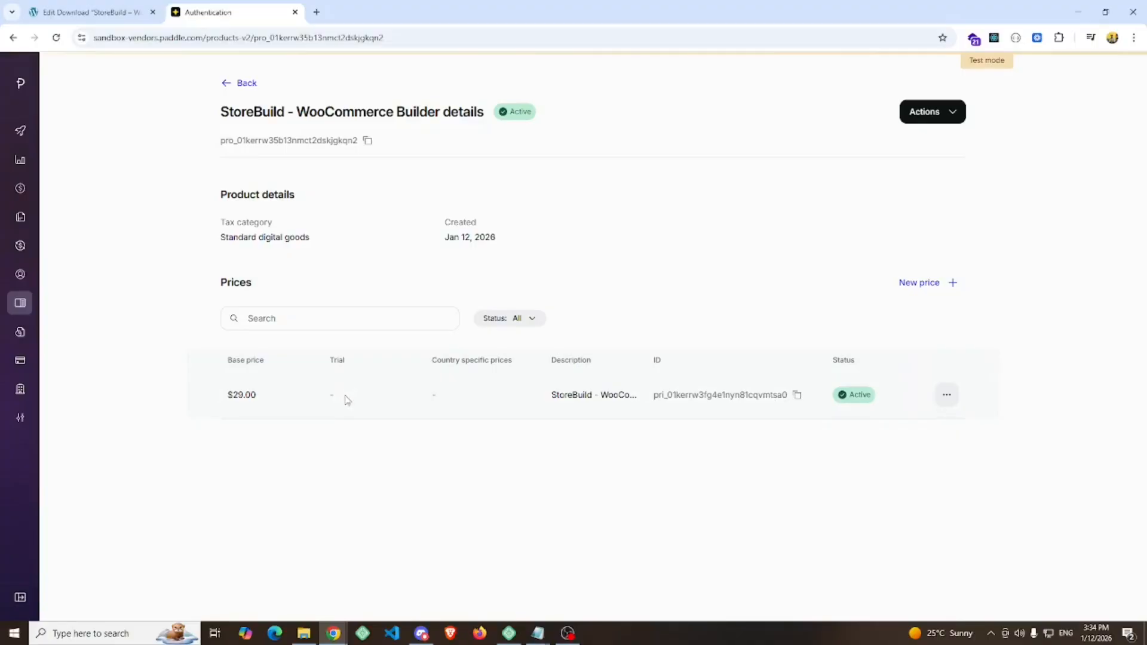
Return to the download's edit page in WordPress, check its Paddle price section, and view the download's public page.
left_click(89, 12)
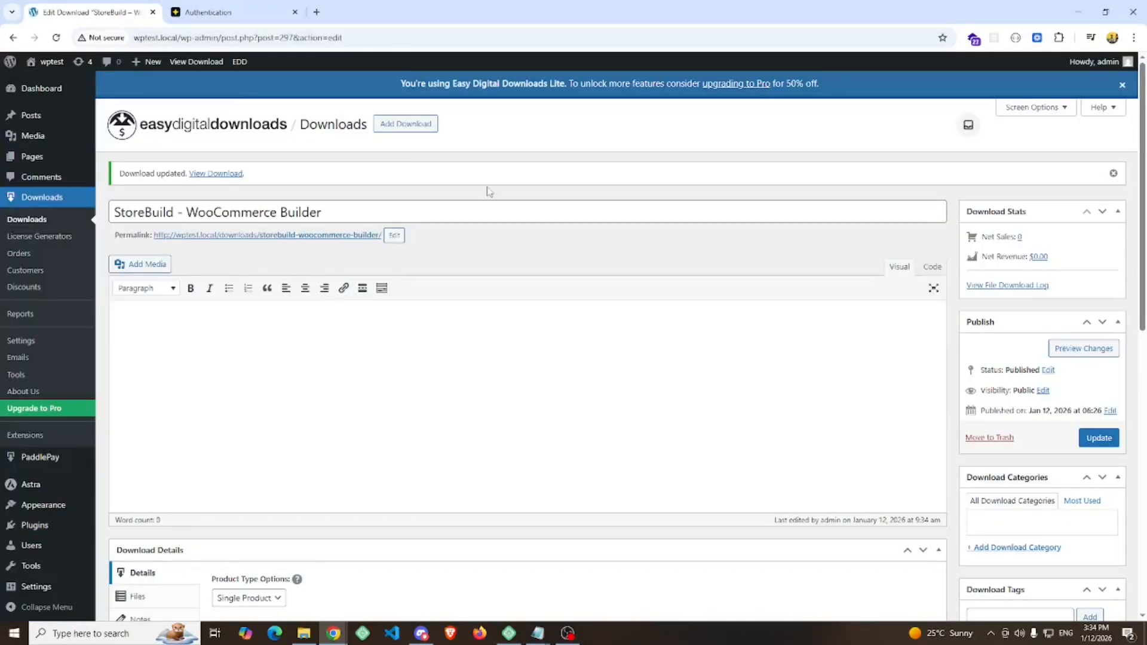
scroll(484, 236, "down", 4)
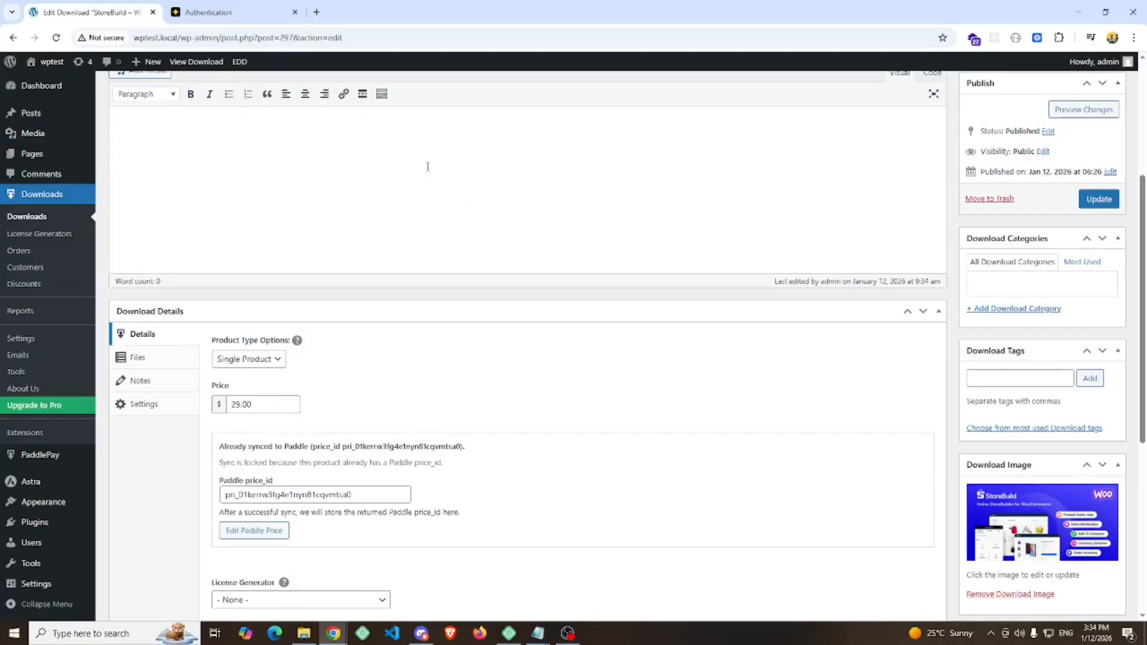
left_click(208, 62)
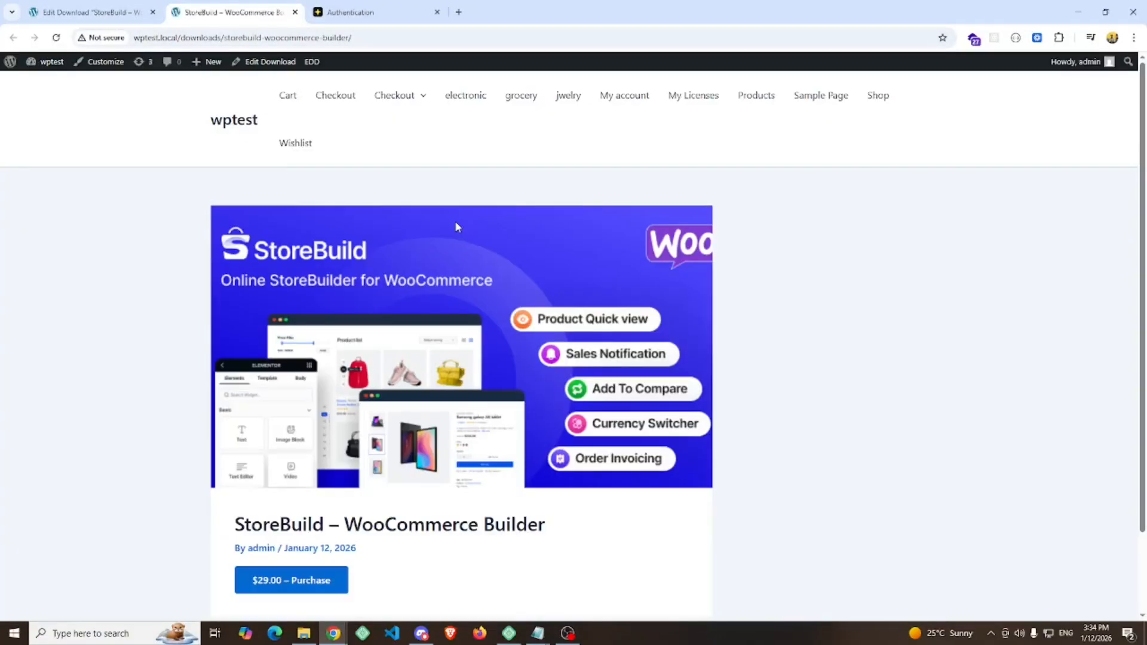
Add StoreBuild – WooCommerce Builder to the cart from its product page and proceed to checkout.
scroll(525, 242, "down", 2)
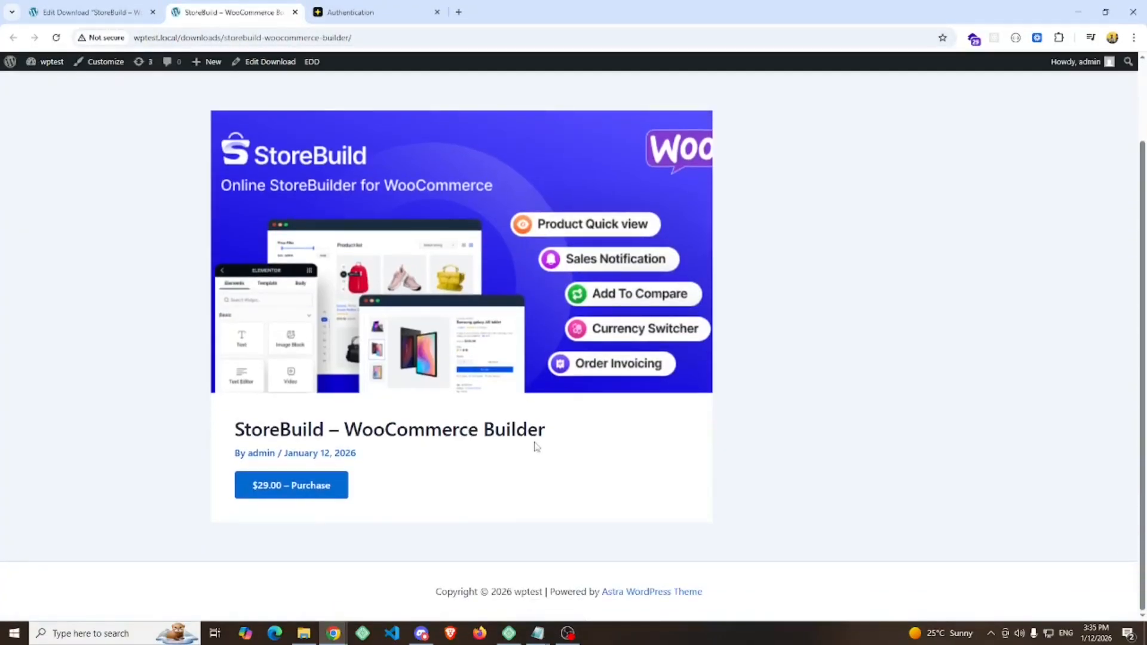
left_click(292, 491)
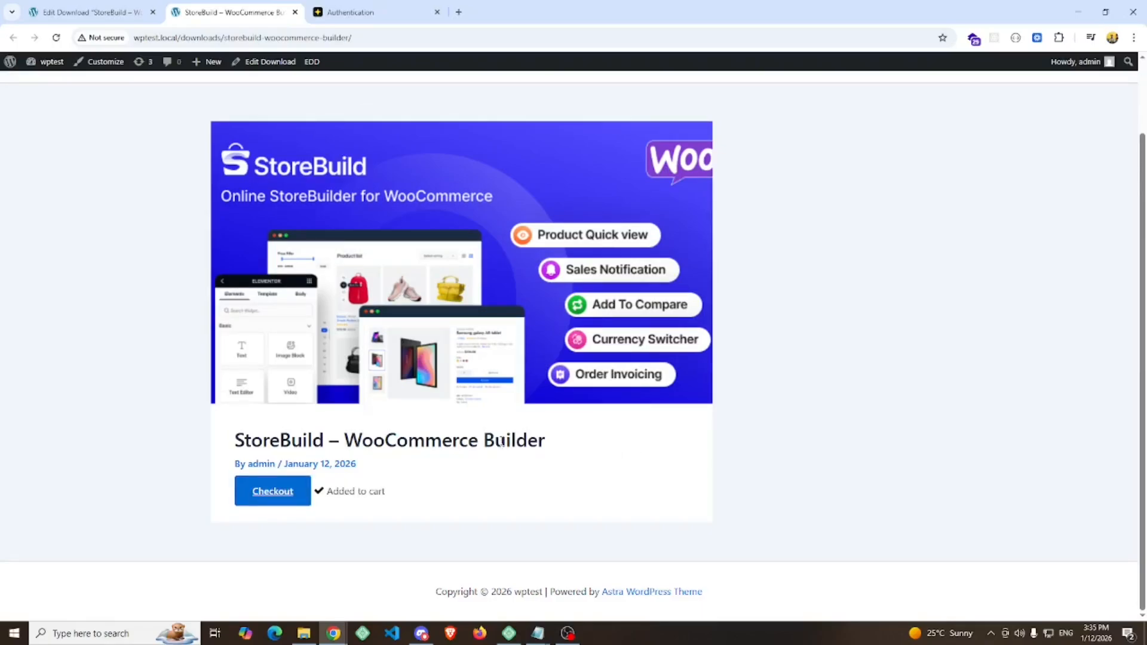
left_click(280, 500)
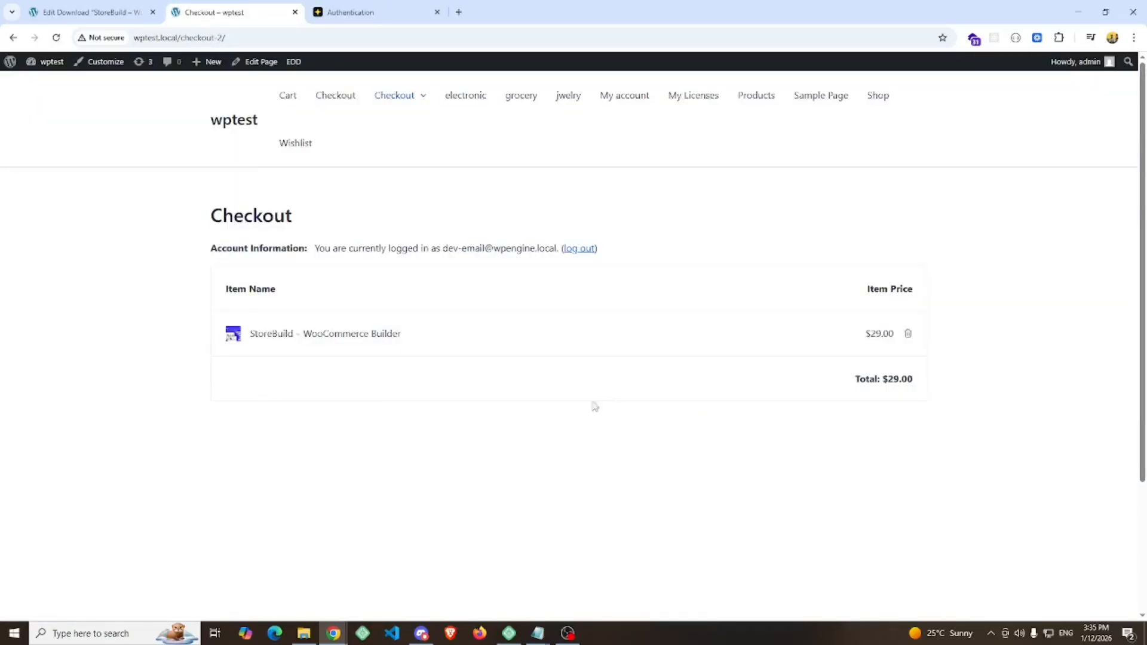
Choose PaddlePay (pay via Paddle) as the payment method for the order.
scroll(543, 380, "down", 3)
scroll(543, 380, "up", 1)
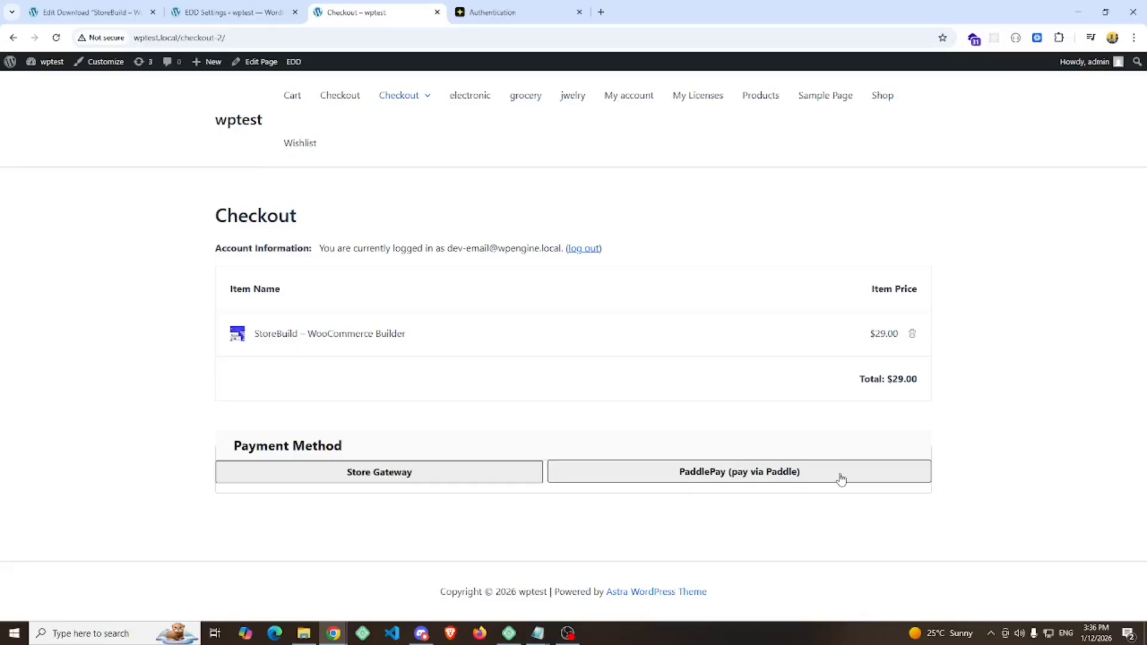
left_click(746, 475)
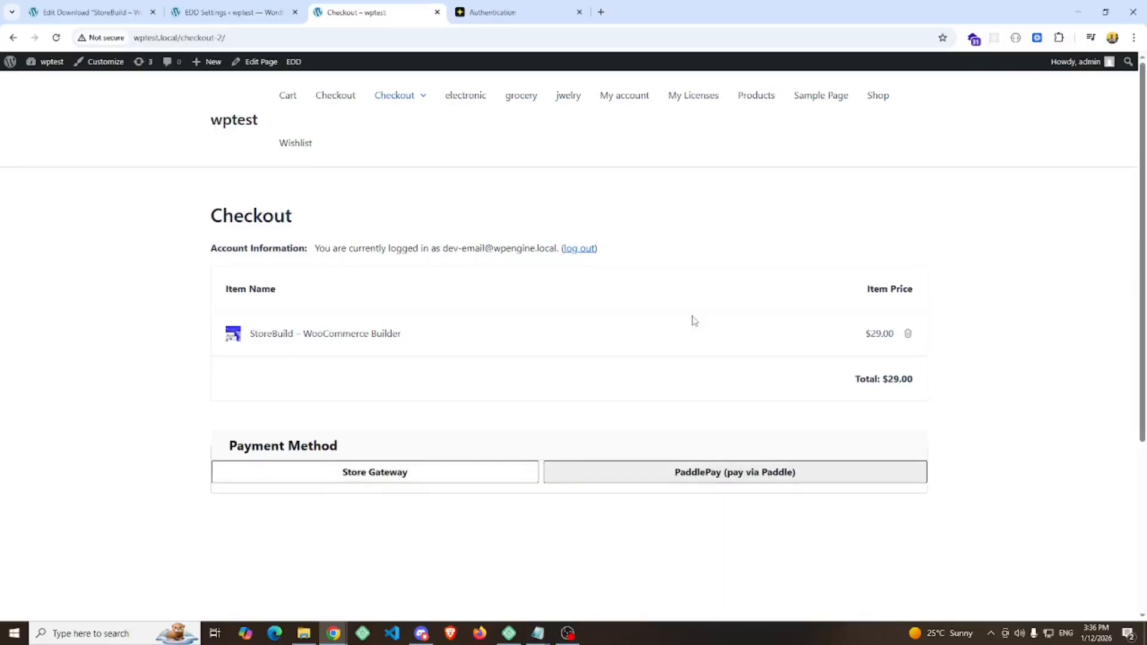
scroll(648, 320, "down", 1)
scroll(648, 320, "down", 3)
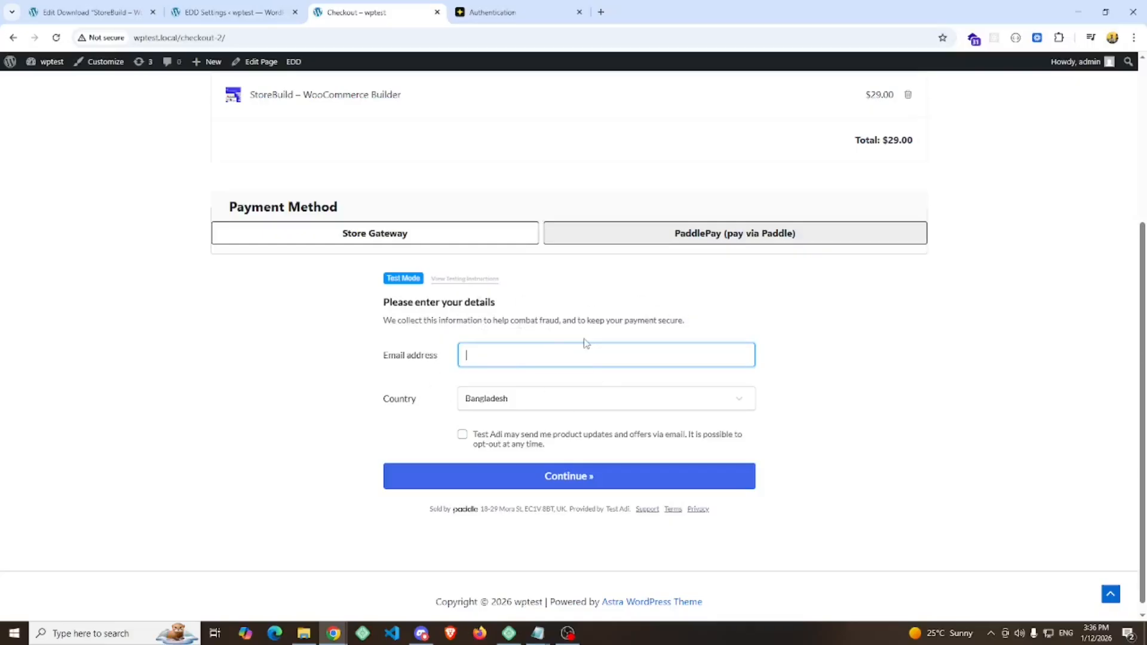
Fill in the customer's email address, opt in to product updates and offers, and continue to the payment details.
left_click(517, 346)
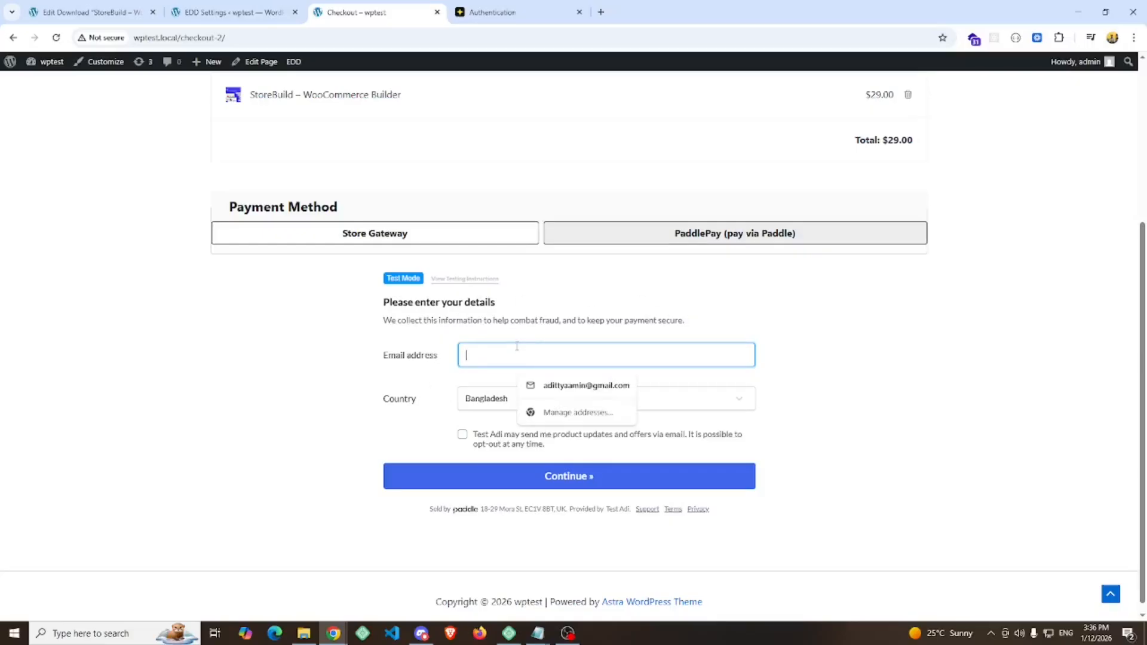
left_click(586, 385)
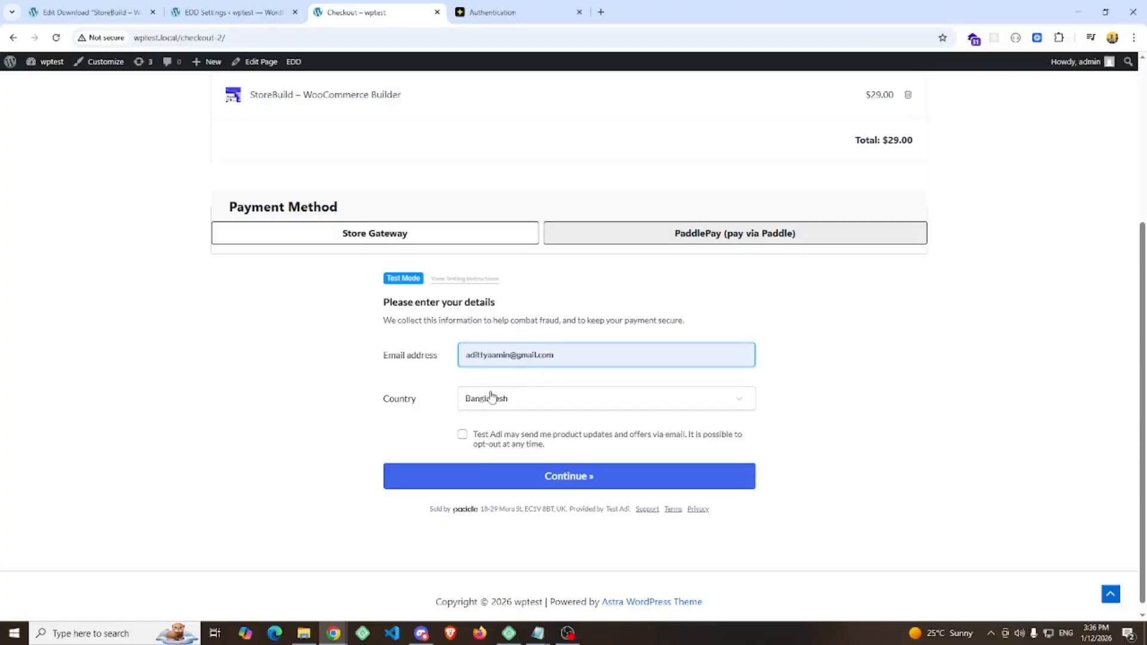
left_click(462, 435)
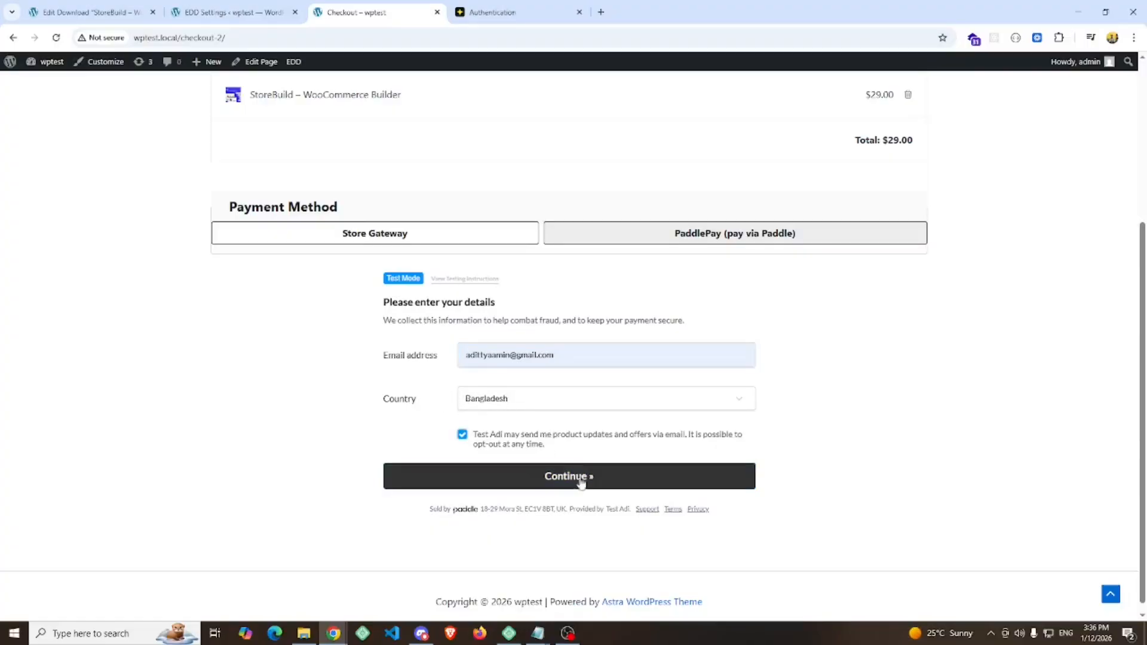
left_click(583, 476)
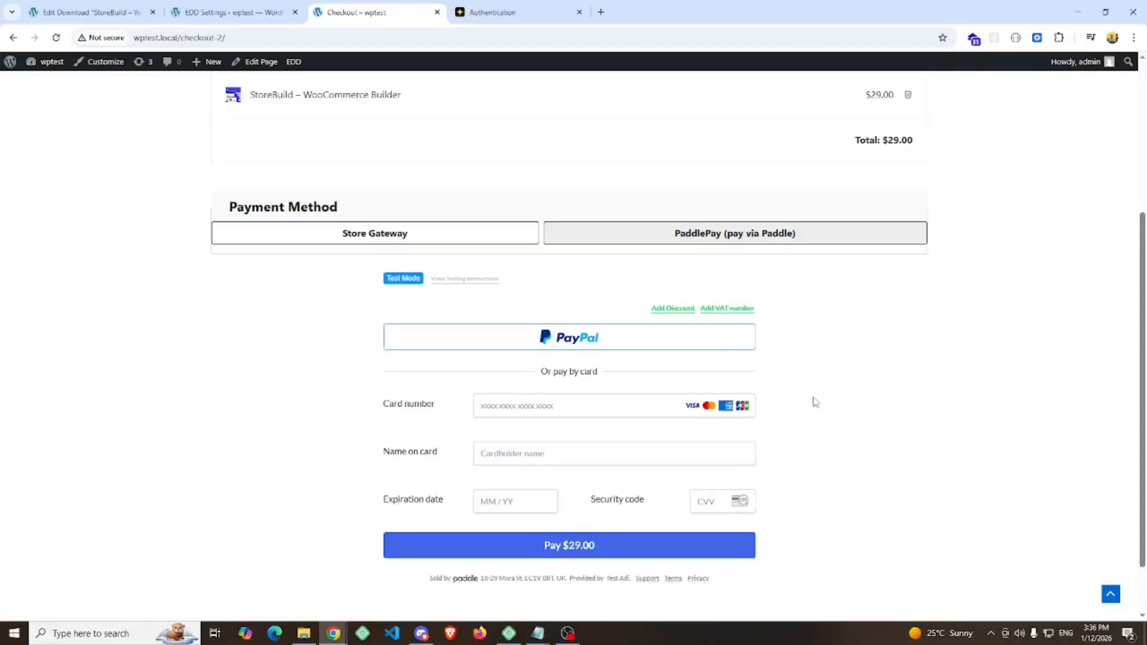
Enter the test card number, cardholder name, expiration date and security code, and submit the payment.
left_click(579, 407)
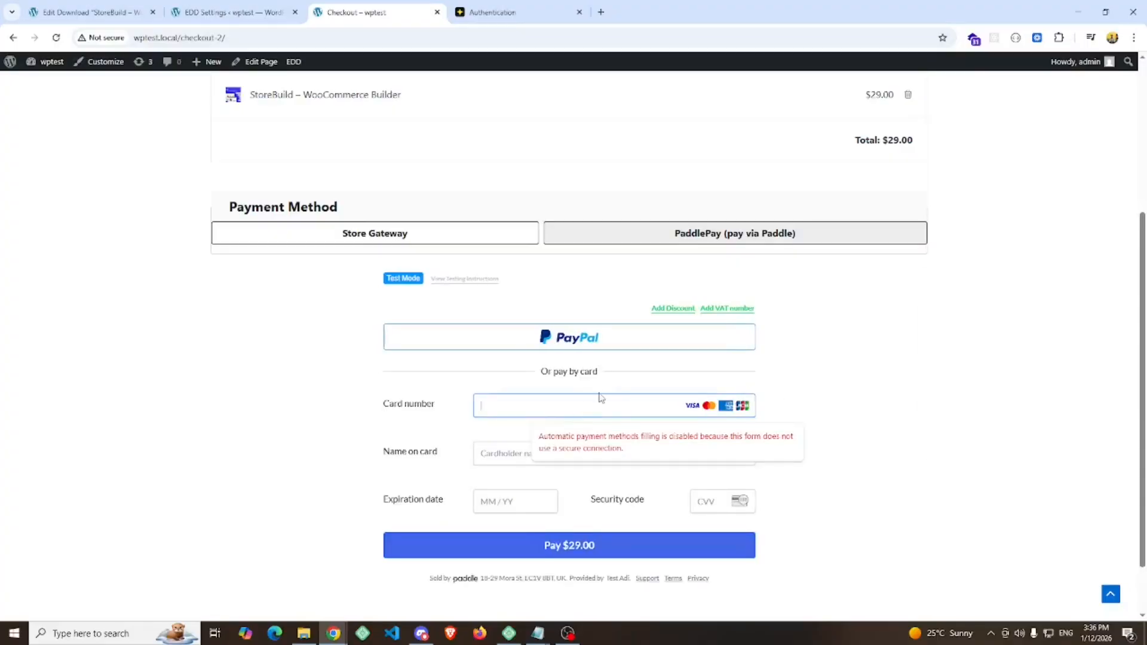
type("4242 42")
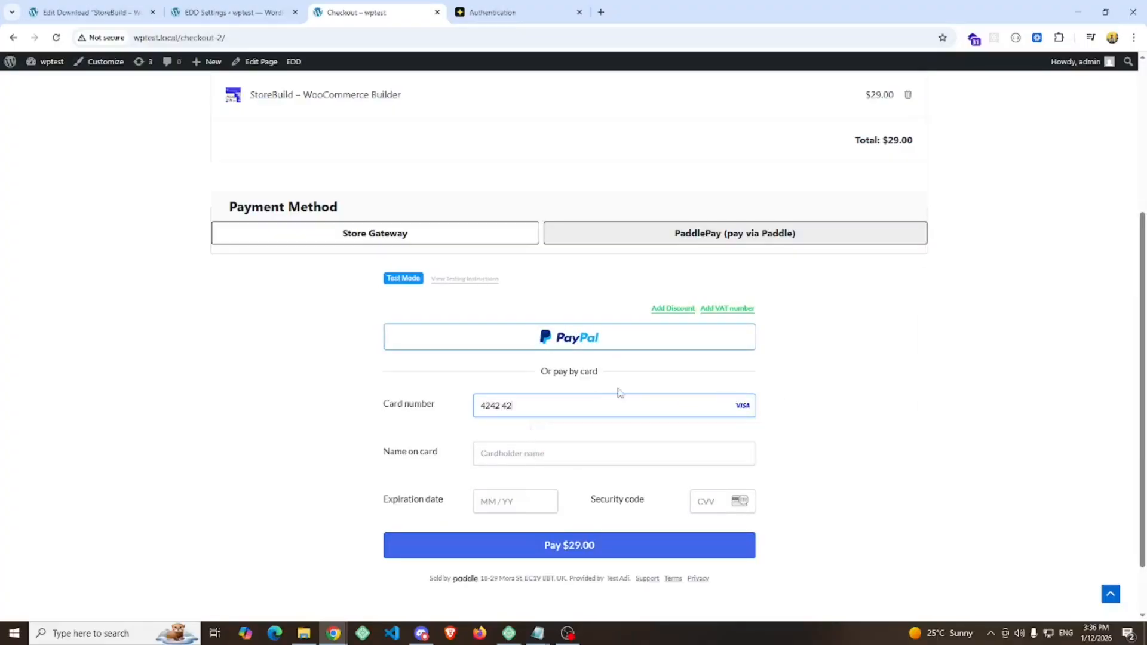
type("42 4242 4242")
left_click(533, 448)
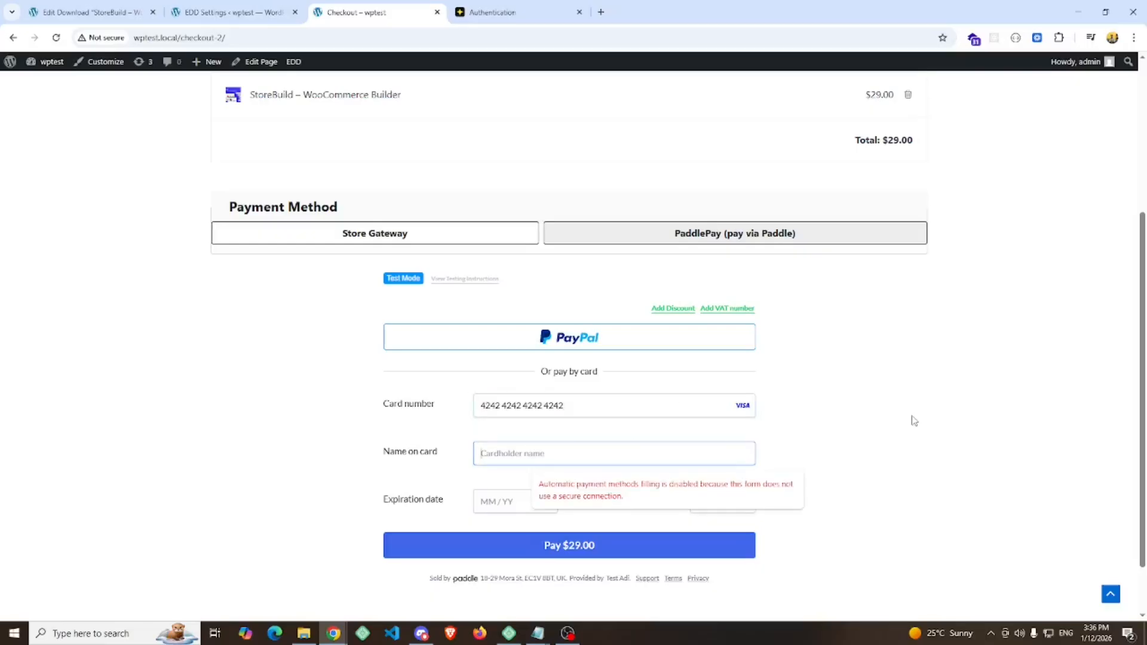
type("Adi")
key("Tab")
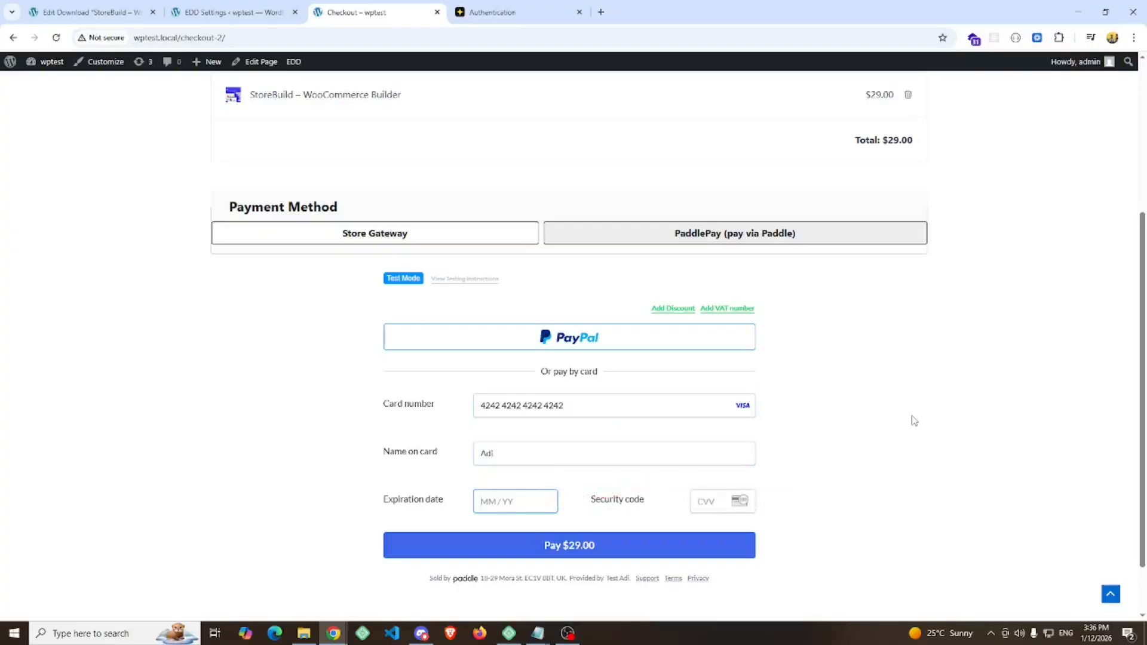
type("03 / 33")
scroll(868, 436, "down", 1)
left_click(712, 434)
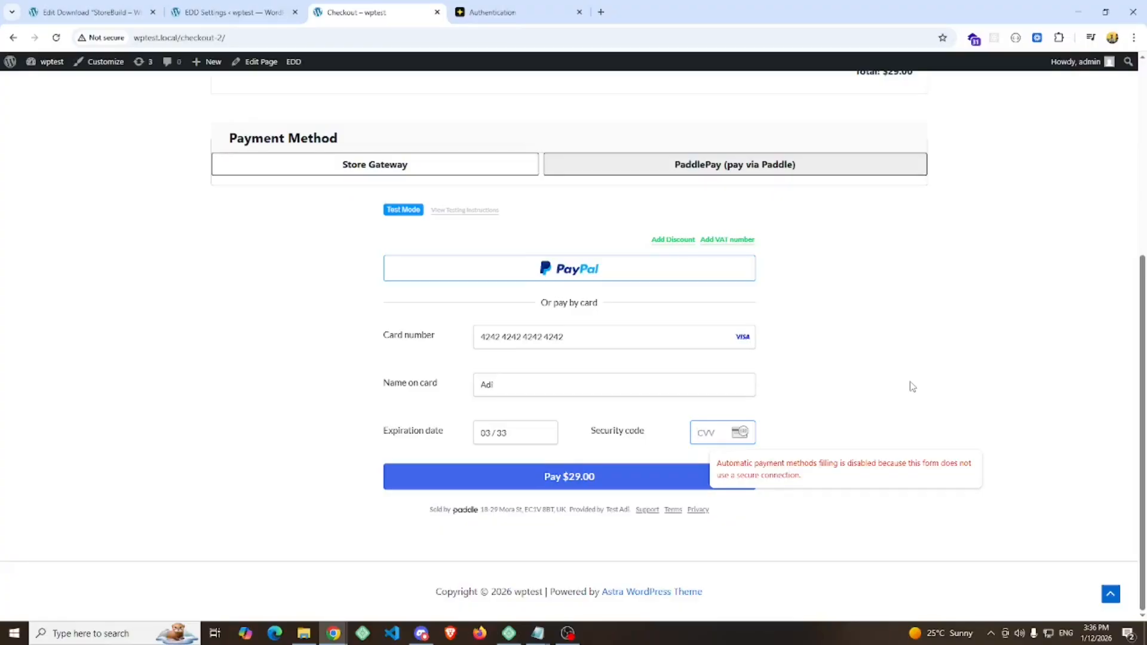
type("111")
left_click(568, 484)
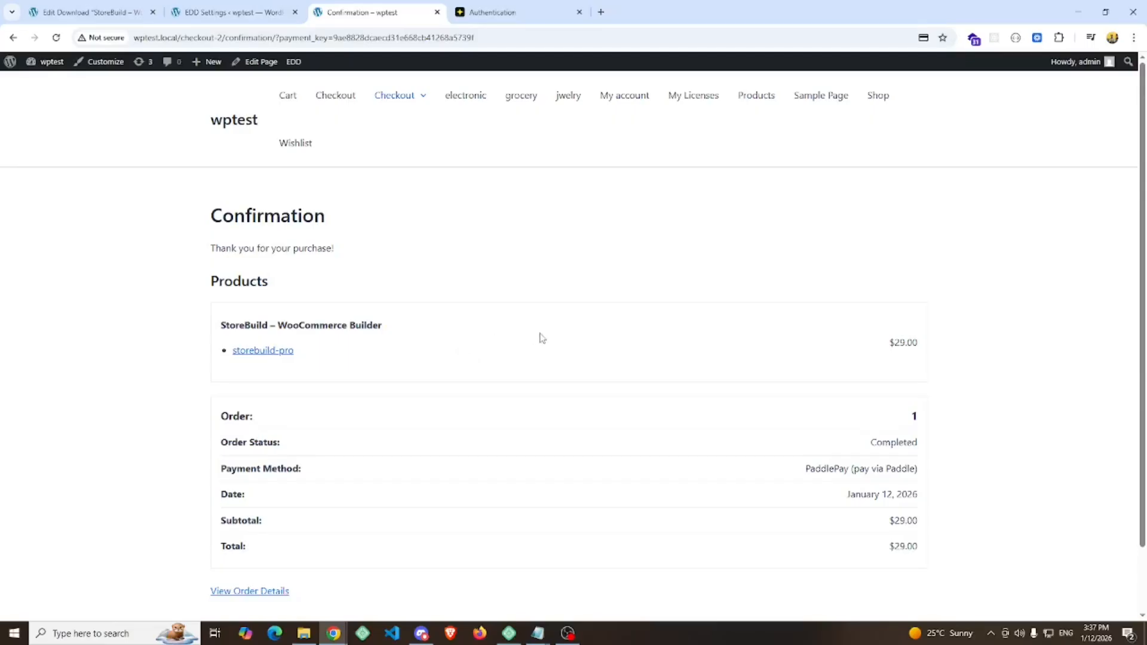
Review the purchase confirmation page, and check the new order's gateway, total and status in the Easy Digital Downloads orders list.
scroll(538, 335, "down", 2)
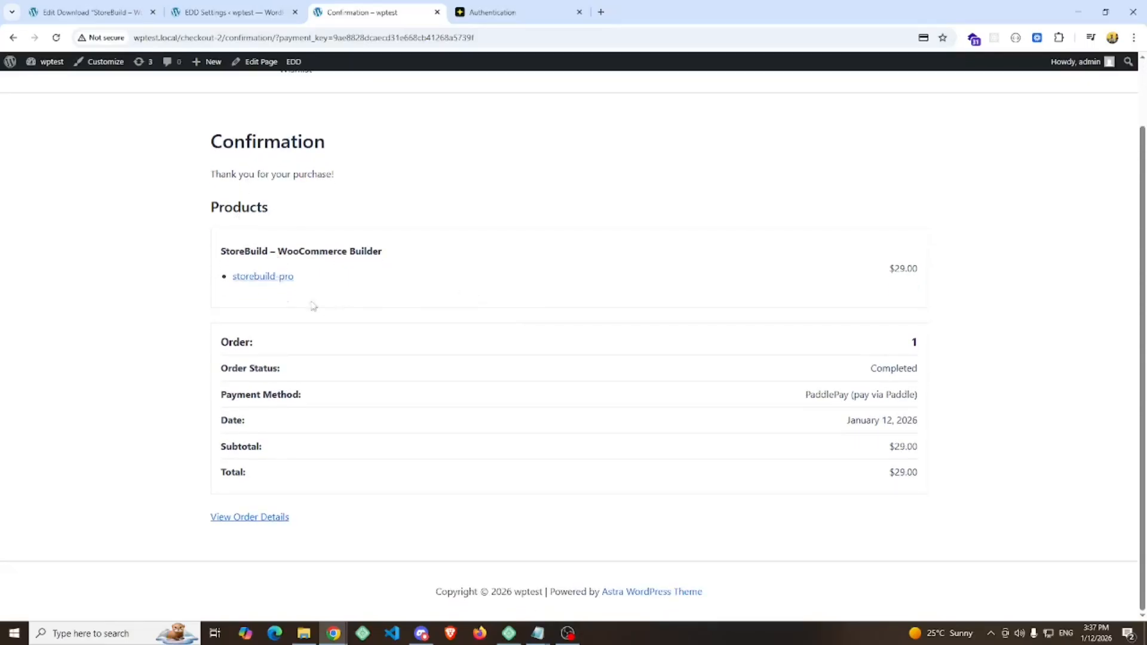
left_click_drag(211, 174, 424, 174)
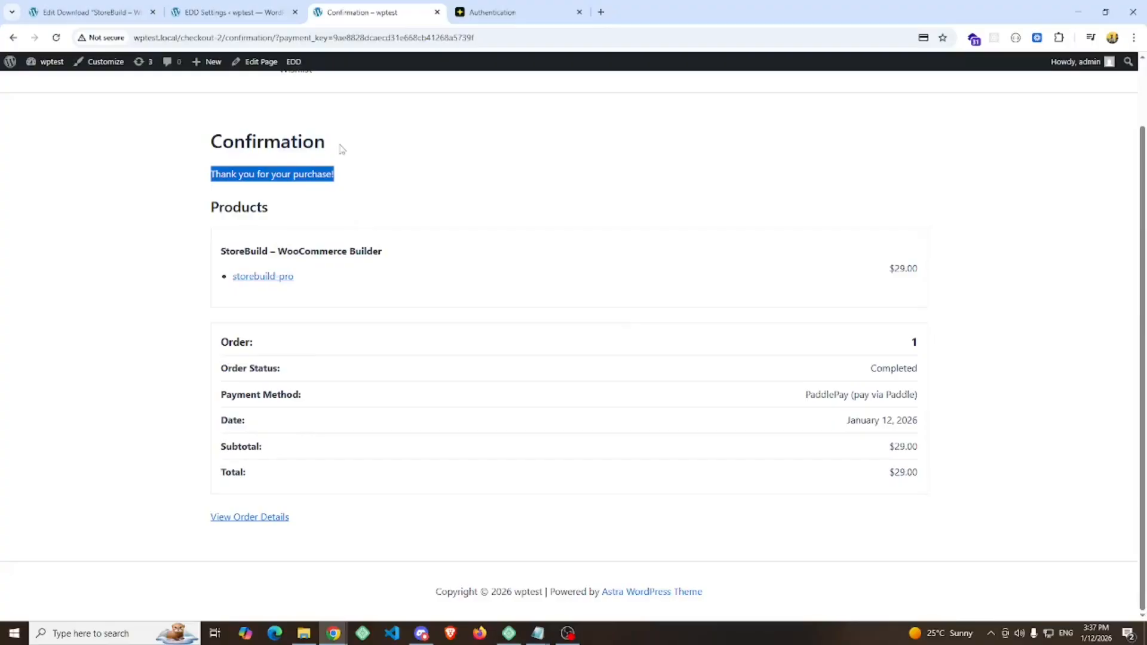
left_click(242, 11)
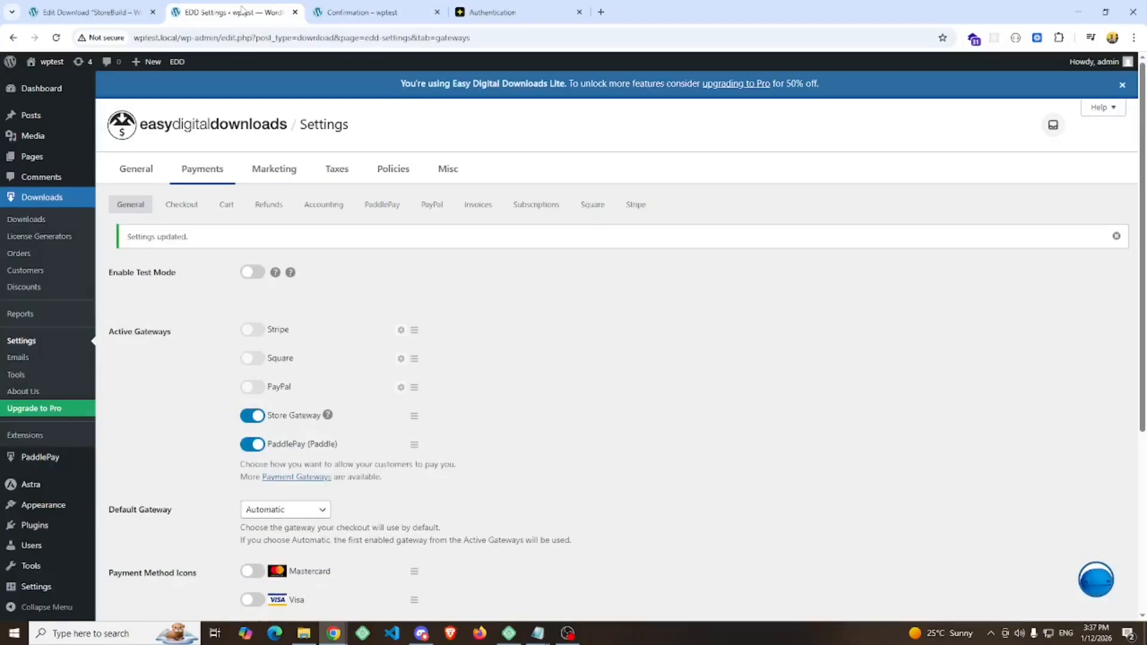
left_click(27, 257)
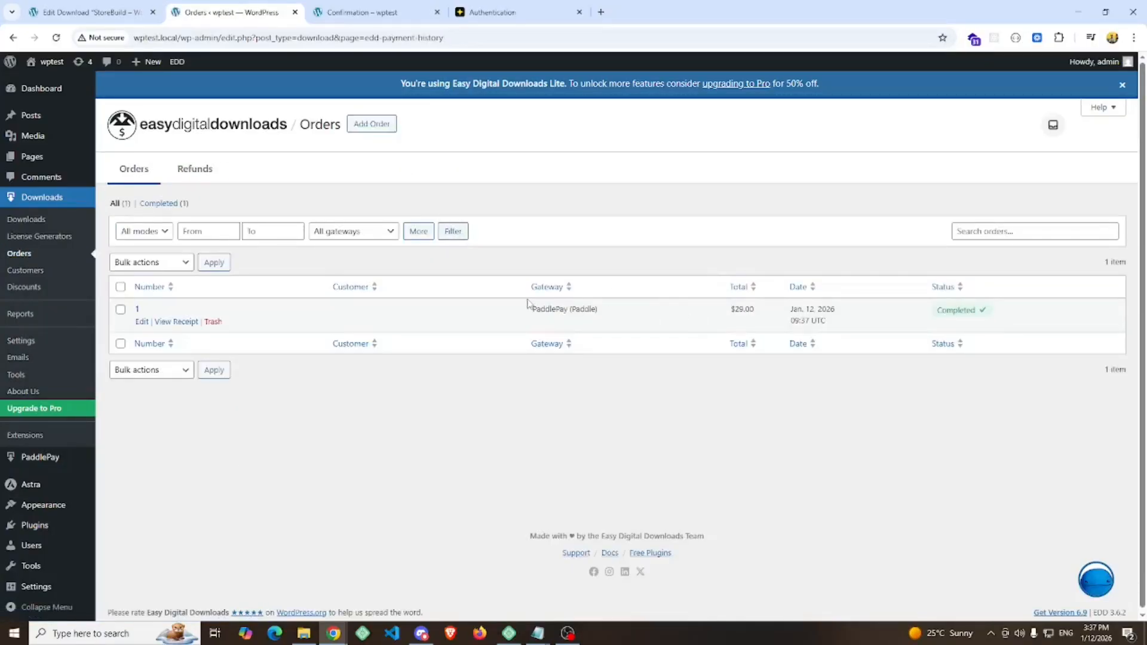
left_click_drag(532, 308, 724, 313)
left_click(762, 322)
left_click(713, 373)
Switch to the Paddle sandbox dashboard and view the transactions list to check the StoreBuild – WooCommerce Builder purchase.
left_click(488, 8)
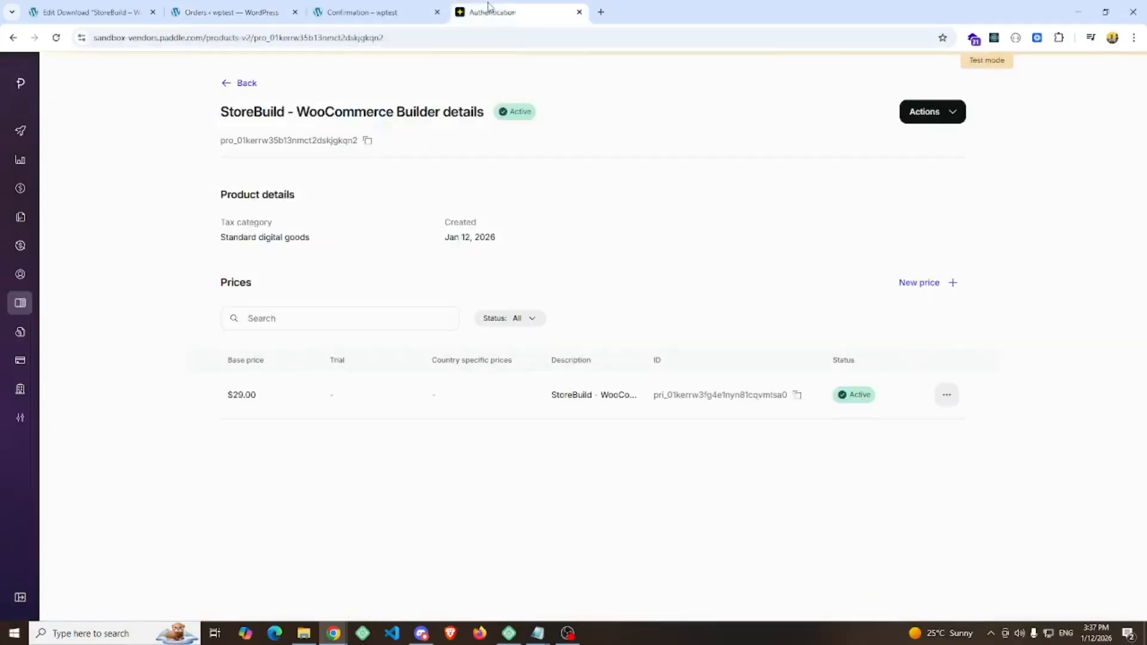
mouse_move(3, 161)
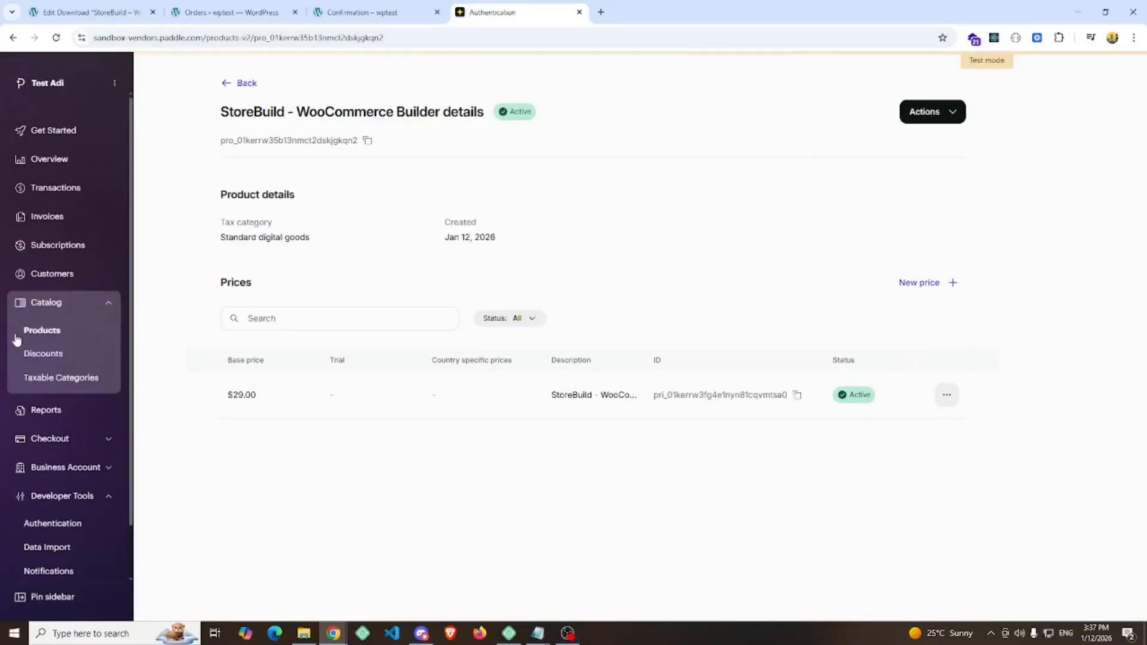
scroll(15, 341, "down", 2)
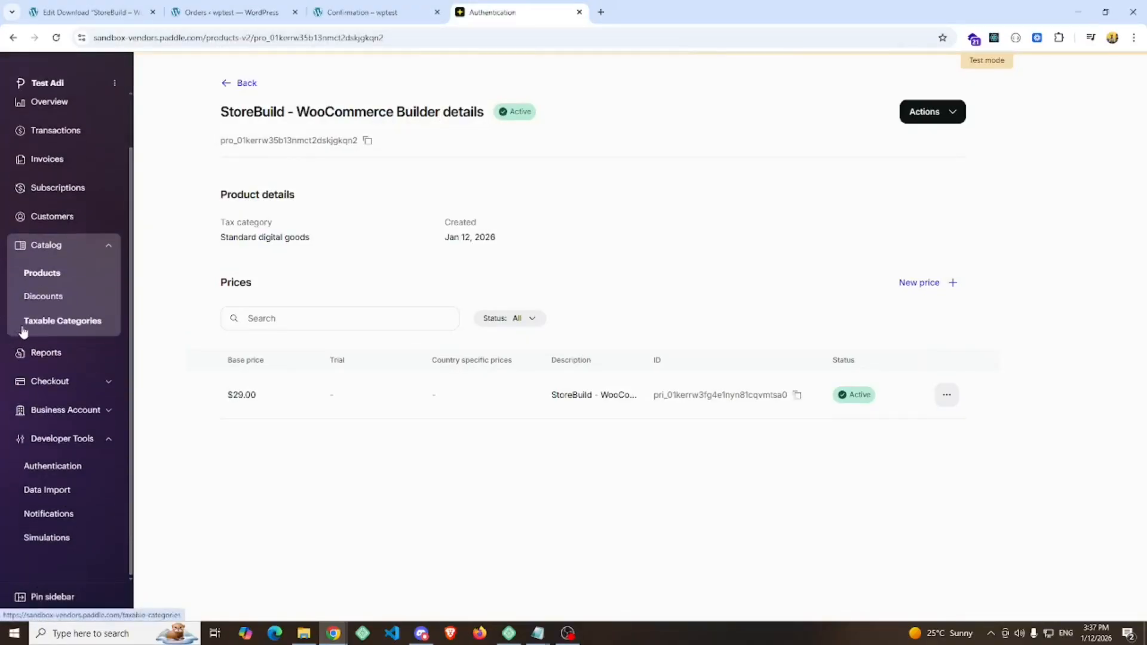
scroll(69, 356, "up", 2)
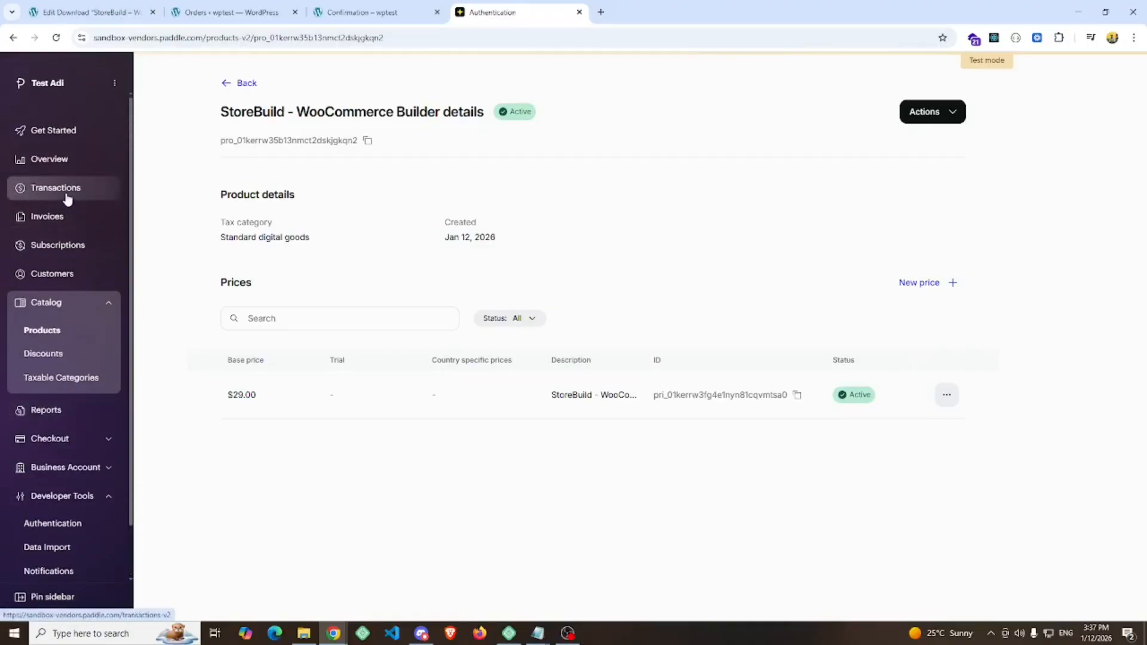
left_click(70, 190)
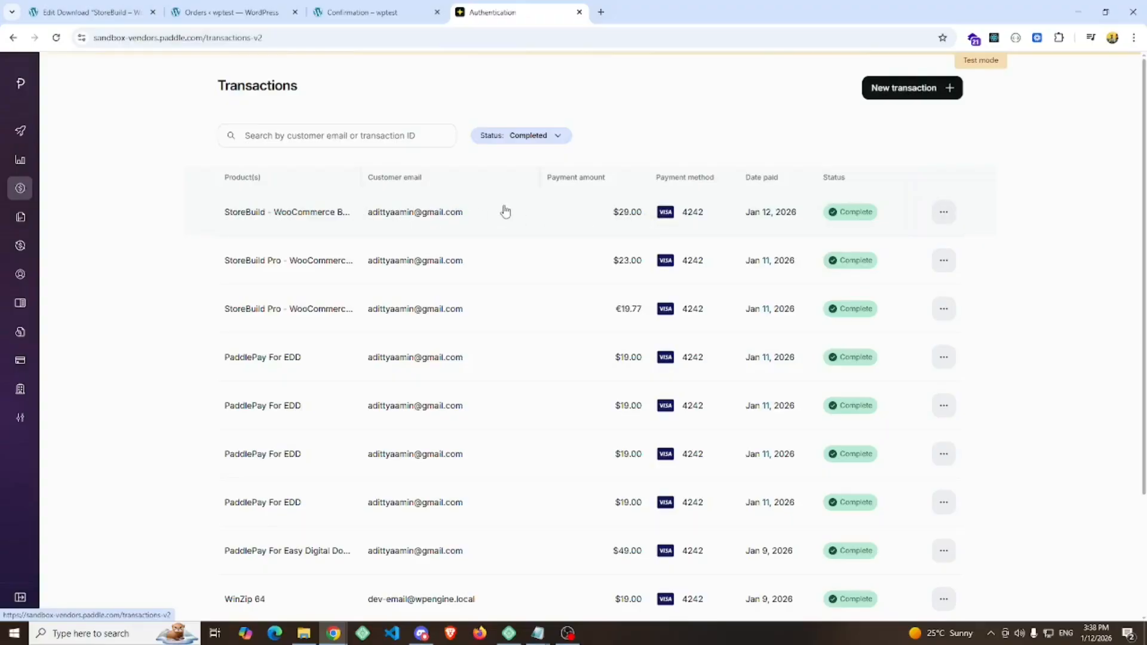
Return to the WordPress admin and view PaddlePay's transactions list to check the payment records for the order.
left_click(209, 20)
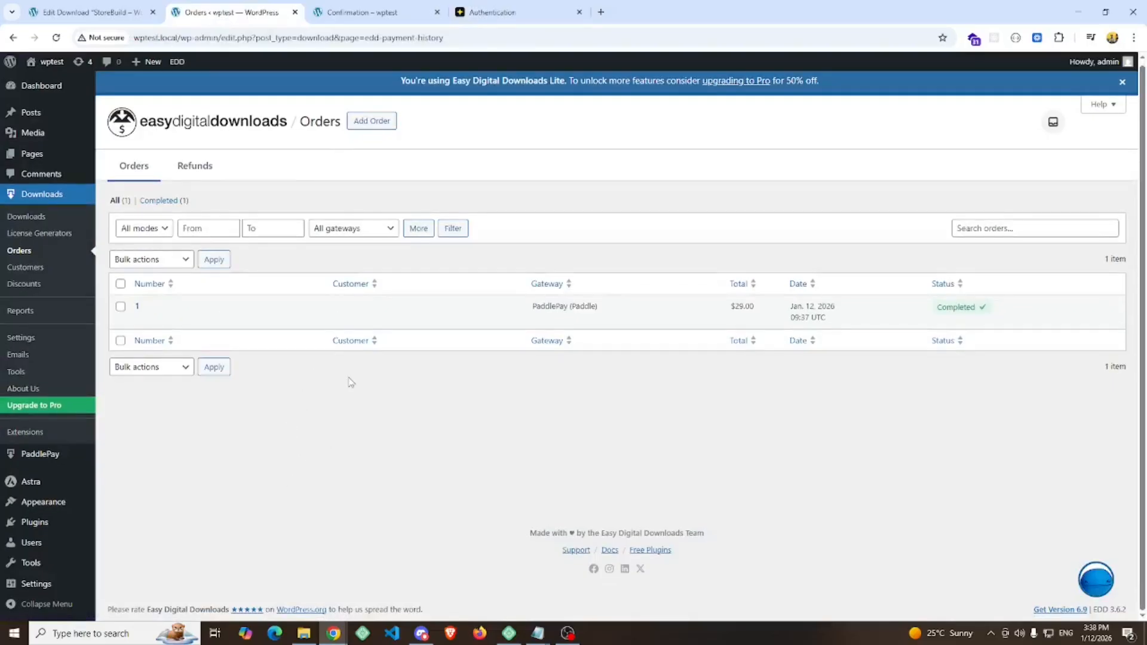
mouse_move(49, 455)
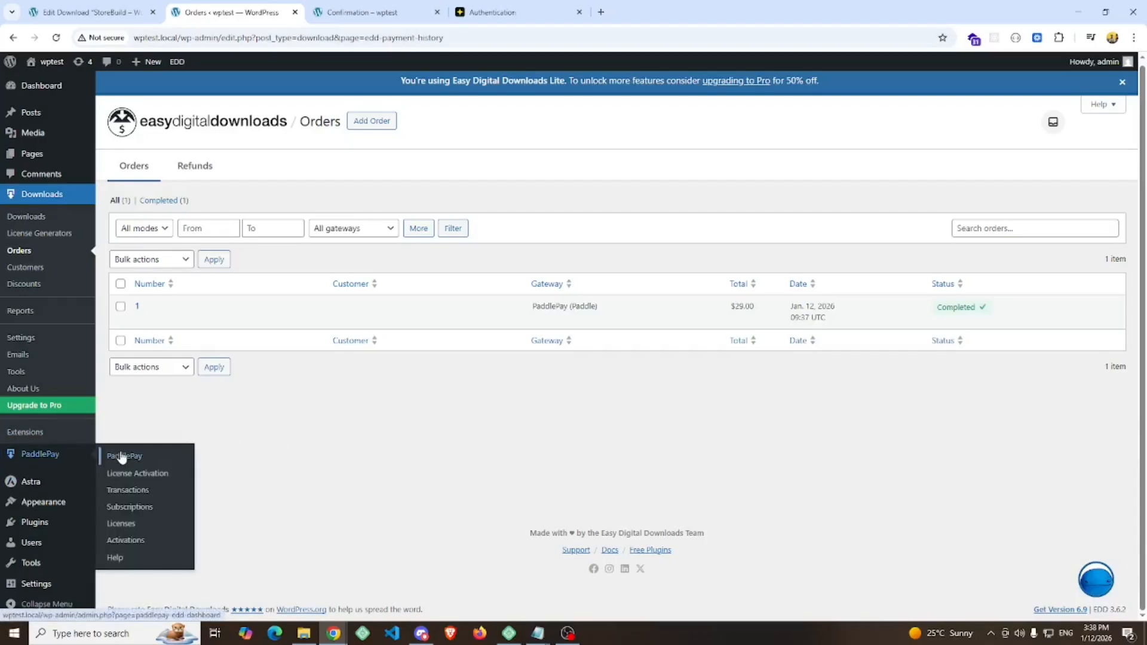
left_click(126, 494)
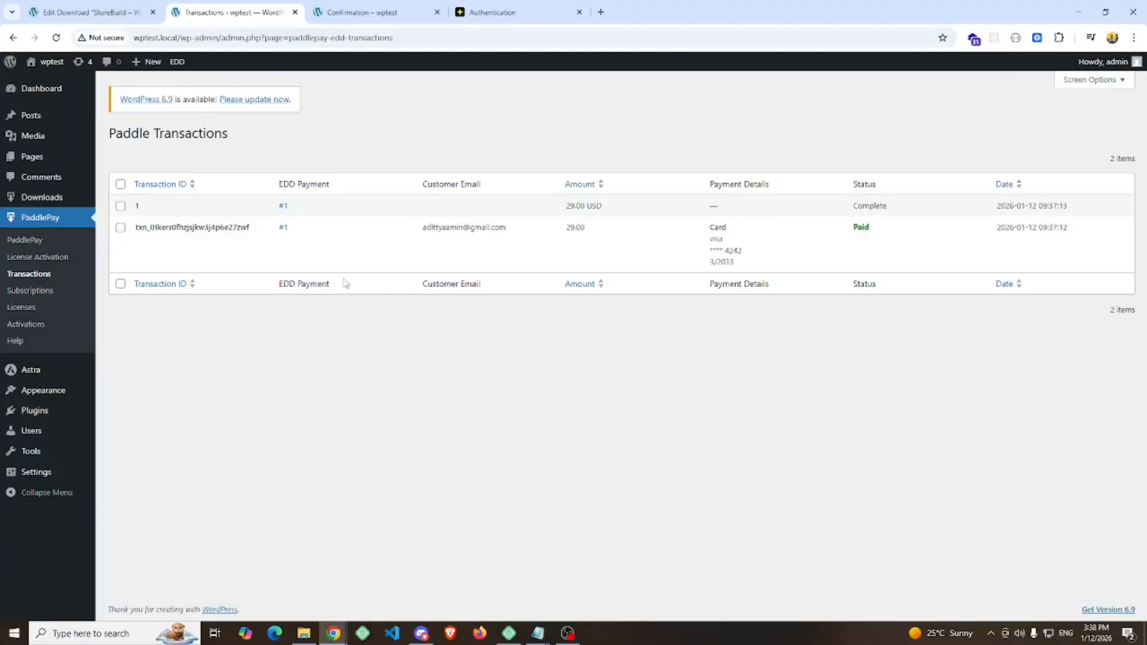
Open and reload the PaddlePay dashboard, and examine its seven-day revenue split, subscription funnel, customer map and top selling products.
left_click(36, 240)
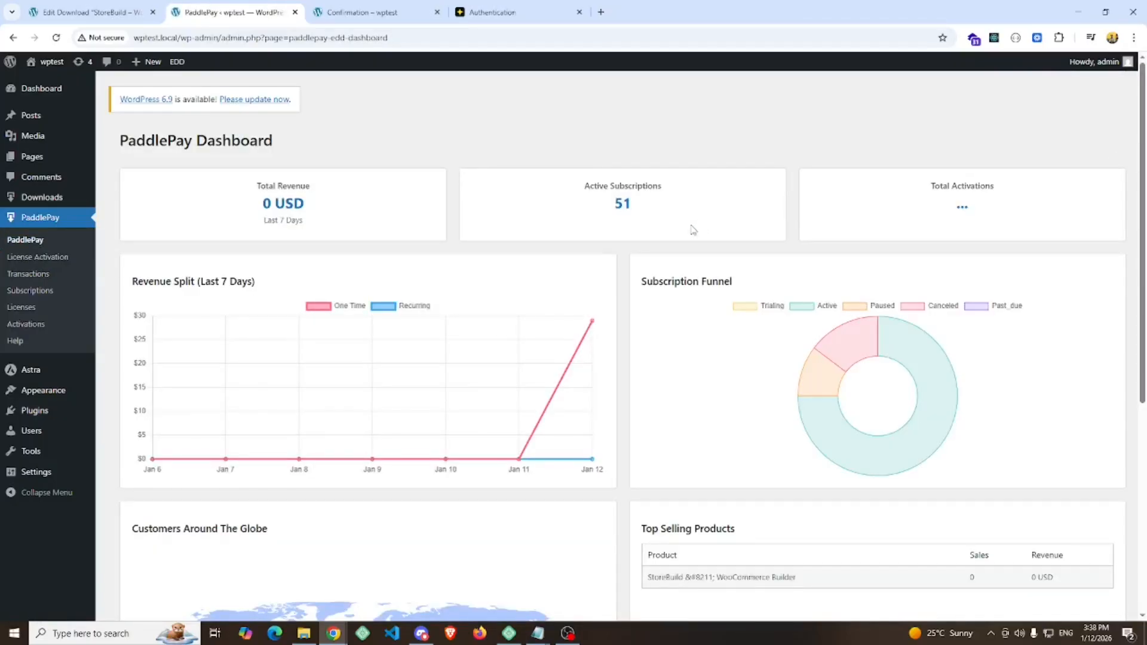
key("ctrl+r")
scroll(536, 155, "down", 6)
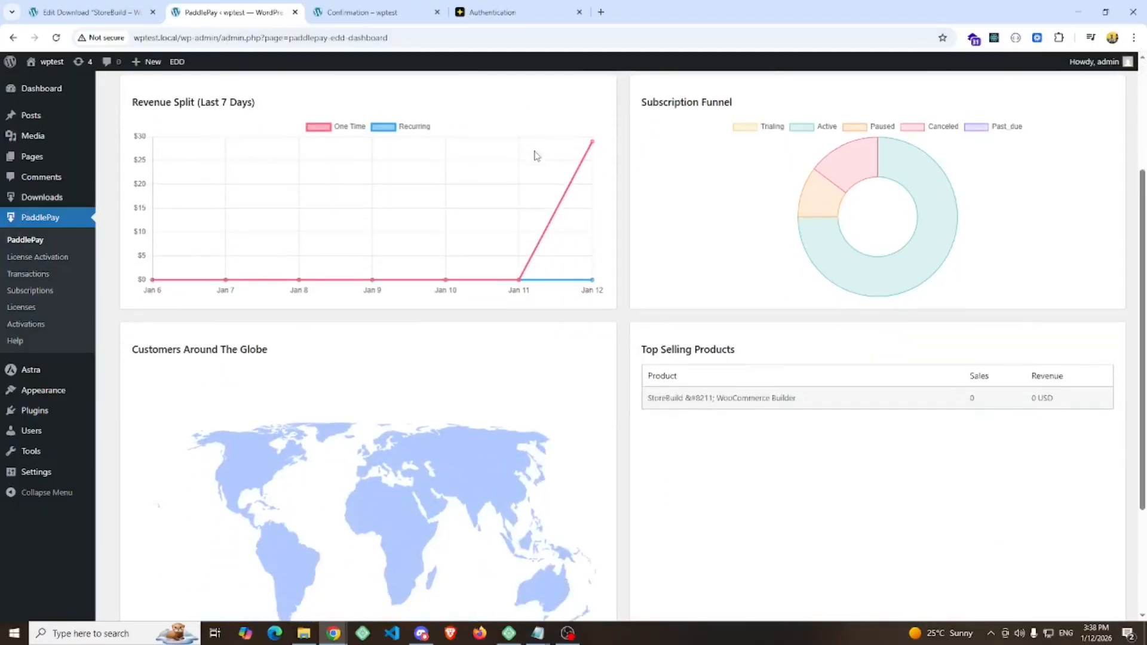
key("ctrl+r")
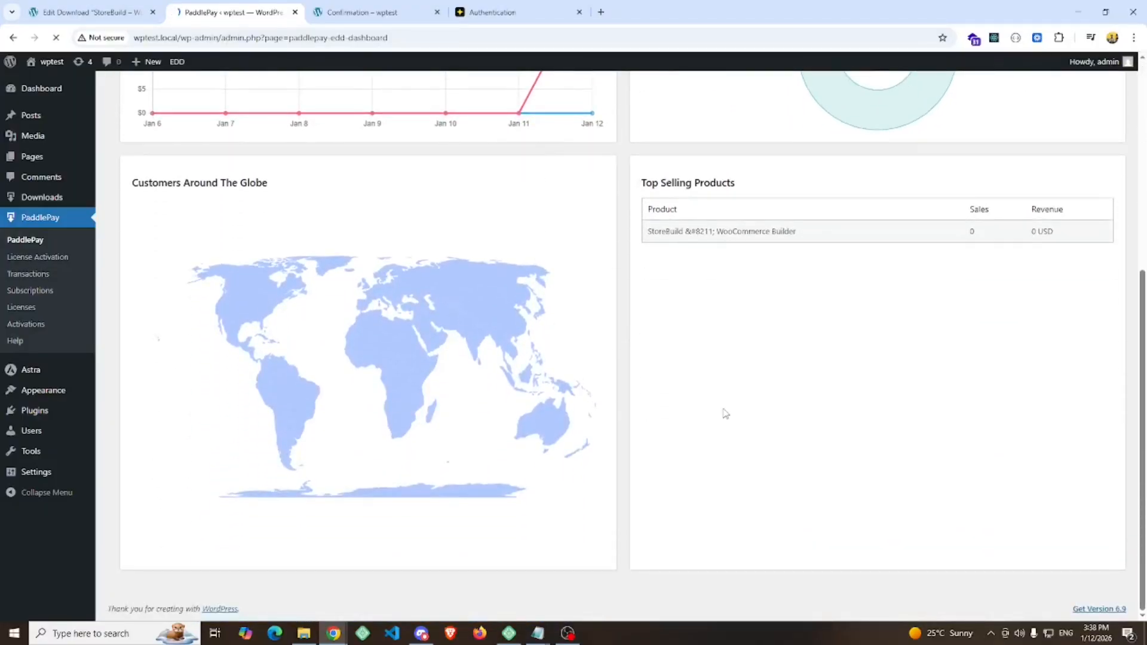
scroll(722, 412, "up", 4)
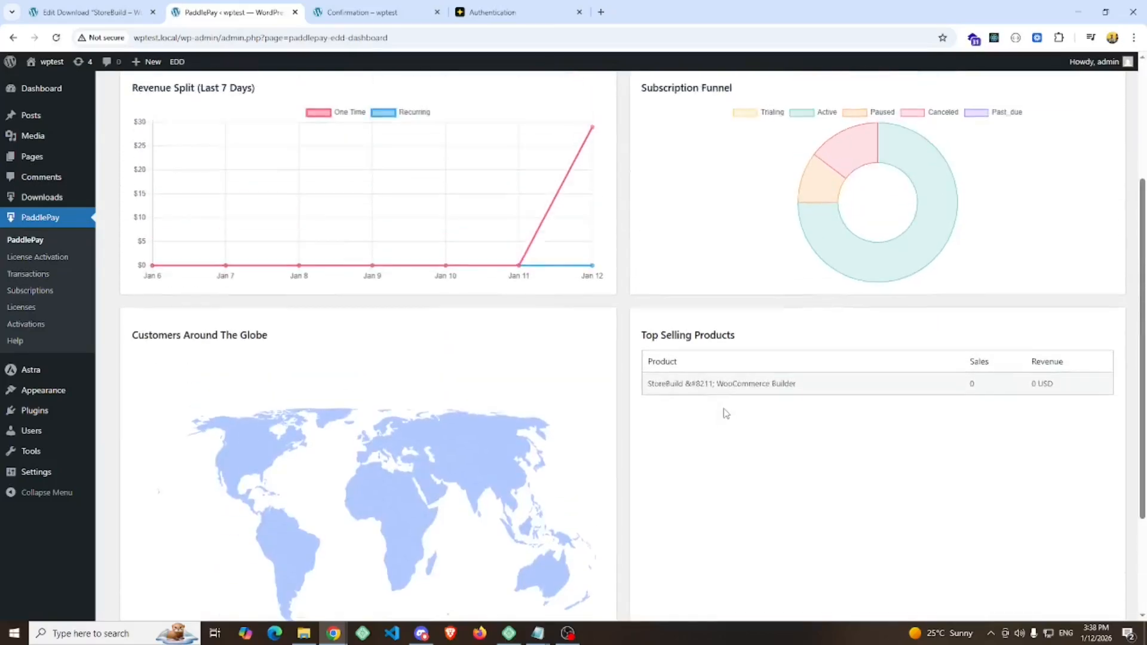
mouse_move(593, 218)
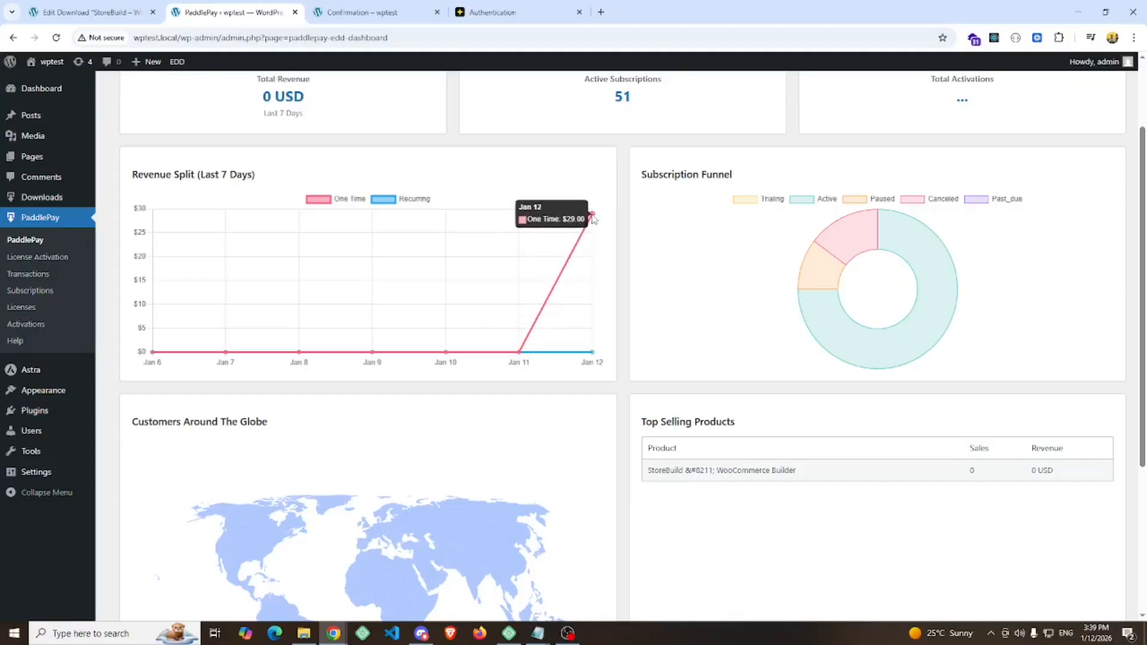
scroll(693, 316, "up", 2)
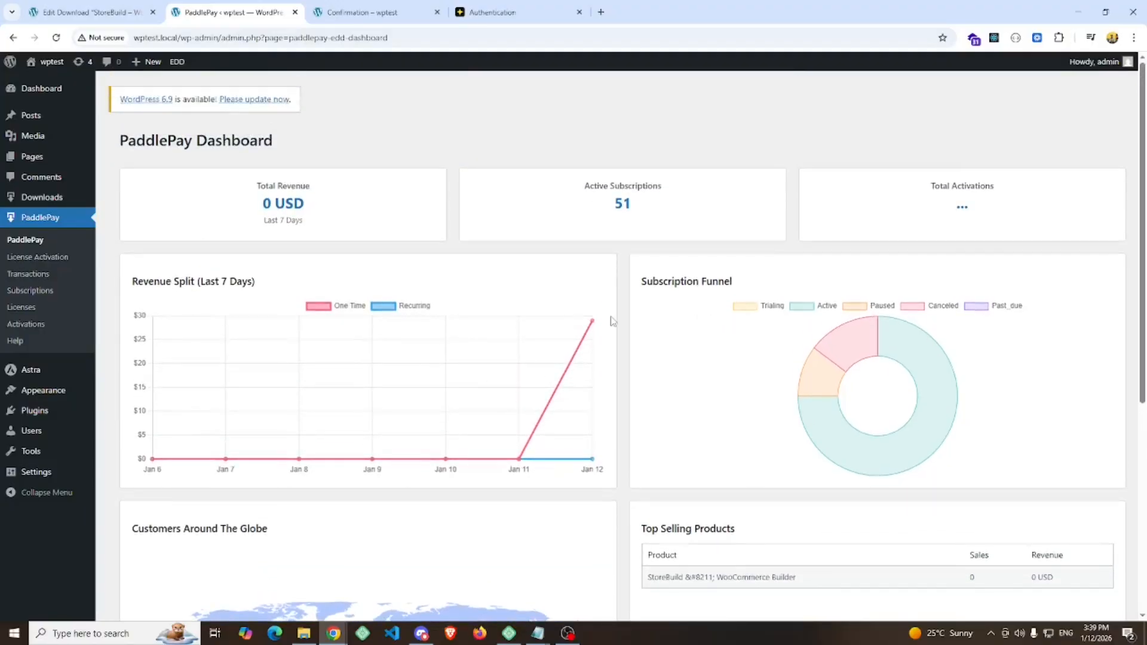
scroll(610, 322, "down", 2)
scroll(611, 321, "down", 4)
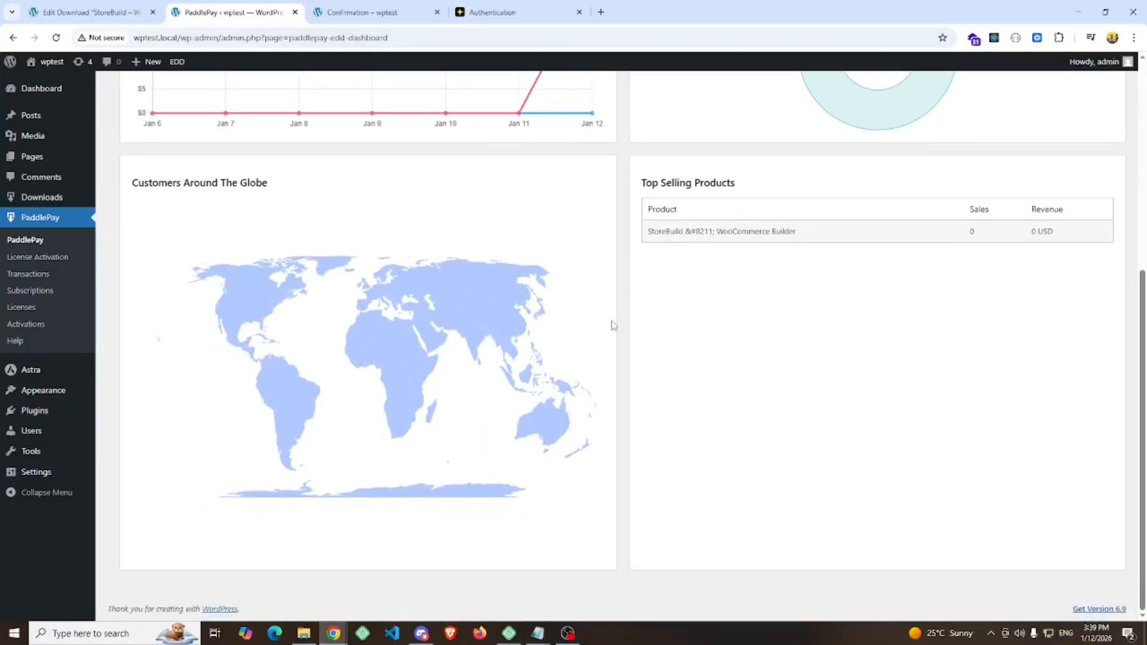